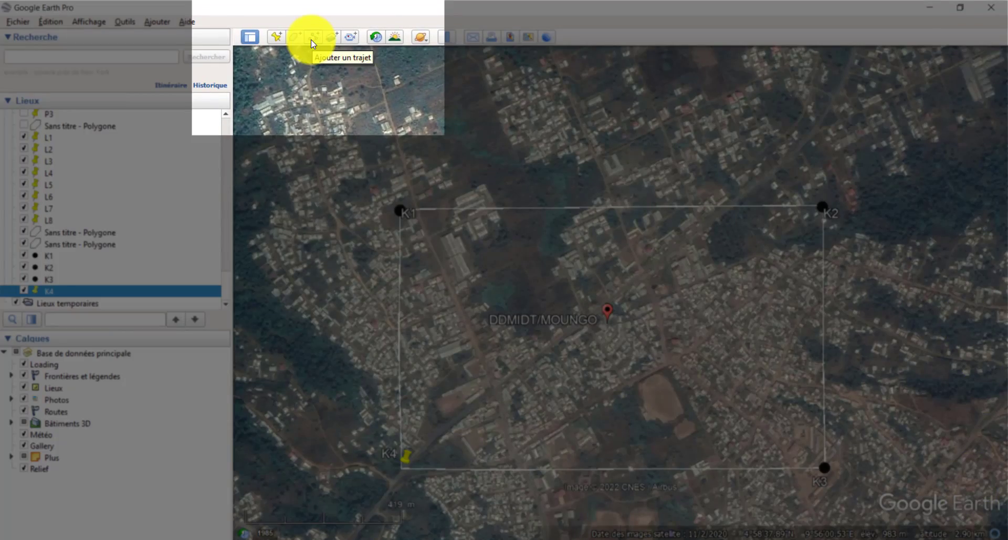
# - Create a new path named profila running straight from K1 to K3
pyautogui.click(311, 39)
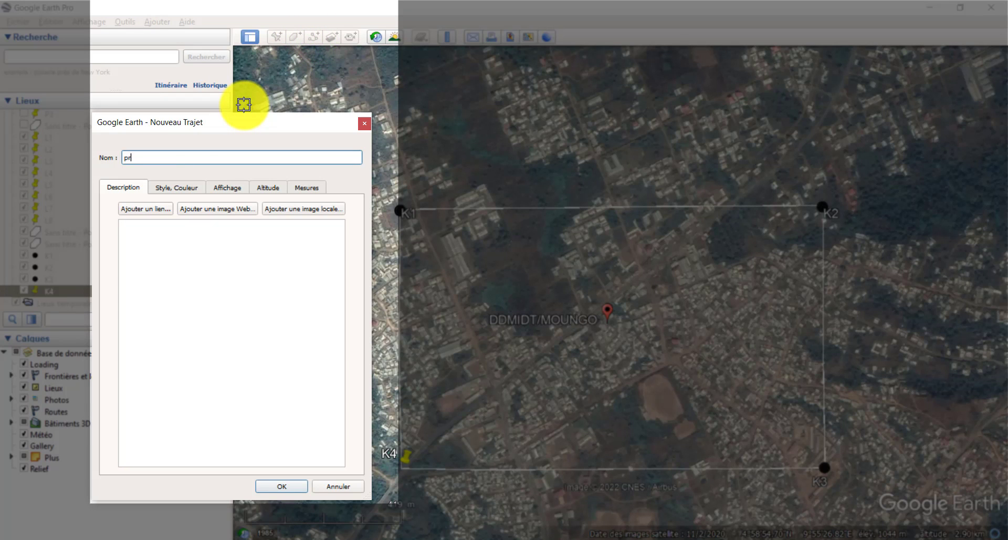
pyautogui.moveTo(226, 122); pyautogui.dragTo(158, 108)
pyautogui.write('la')
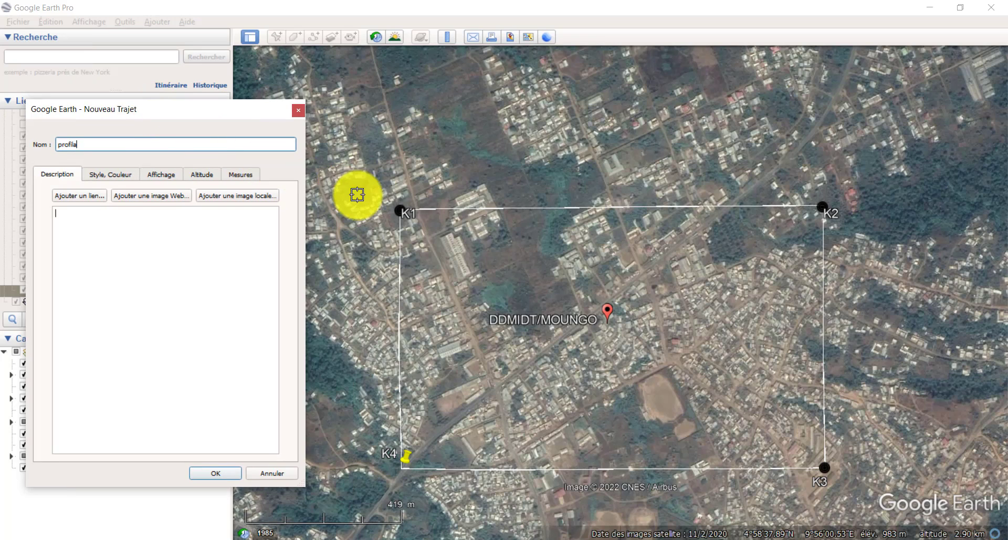
pyautogui.click(399, 209)
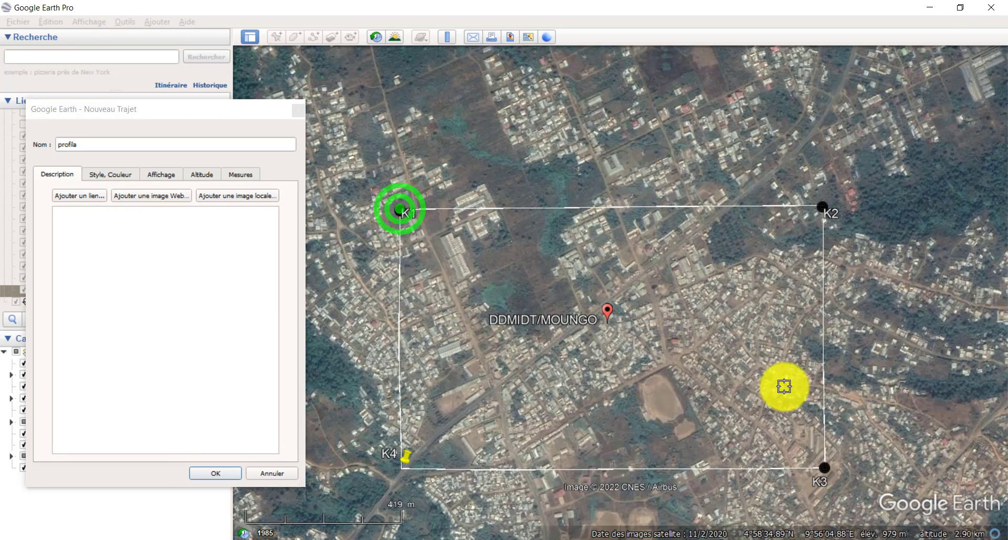
pyautogui.click(822, 466)
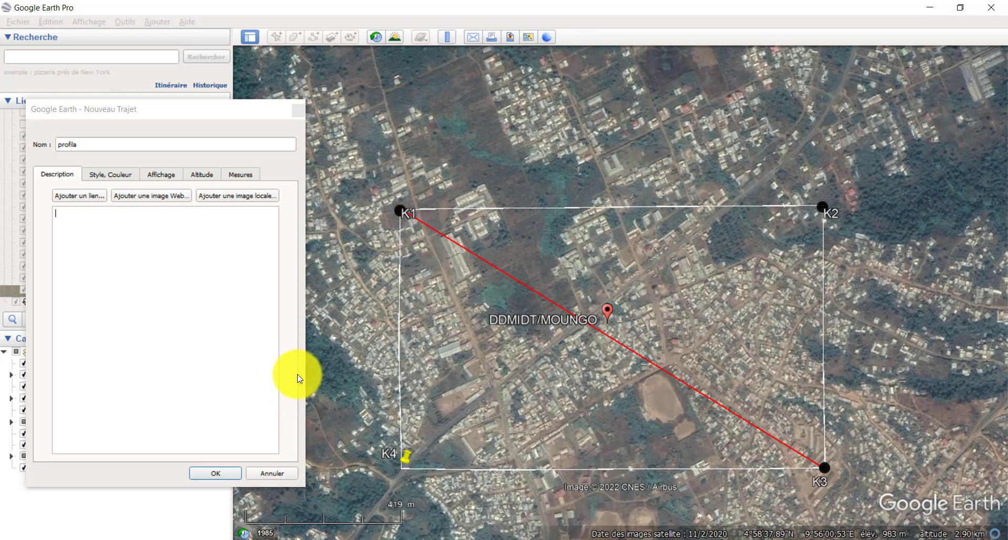
pyautogui.click(216, 472)
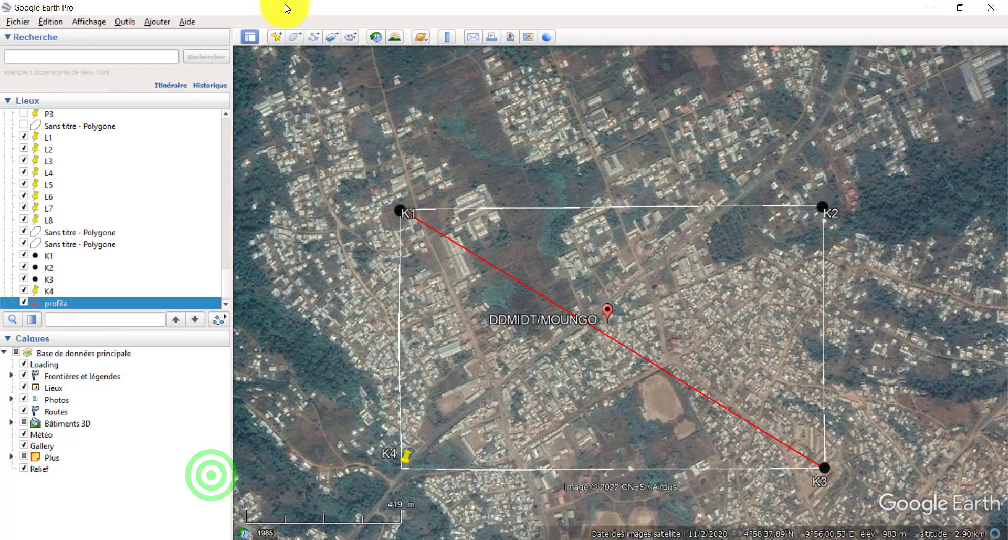
# - Start a second path named profilb and trace it freehand from K1 to K3 alongside the straight red line
pyautogui.click(312, 38)
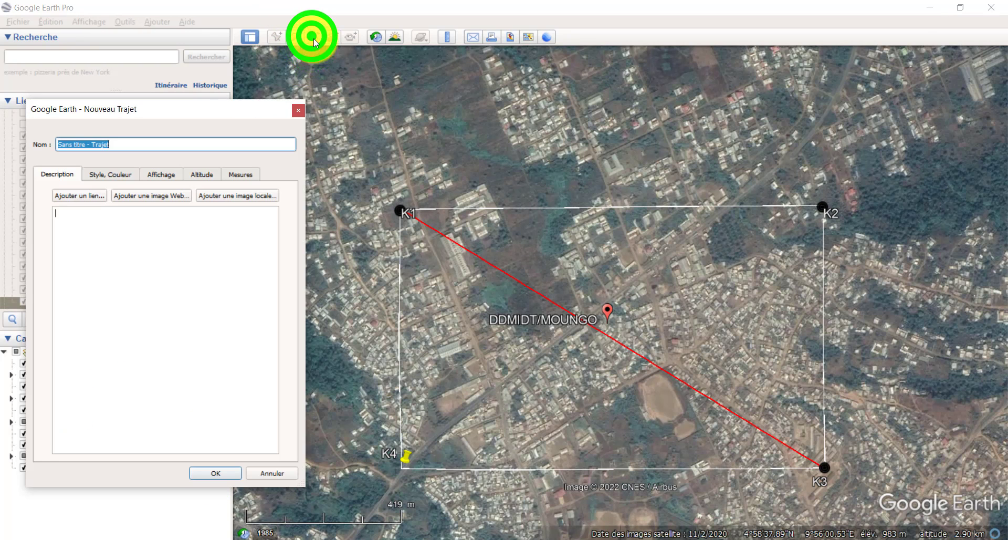
pyautogui.write('profilb')
pyautogui.click(404, 212)
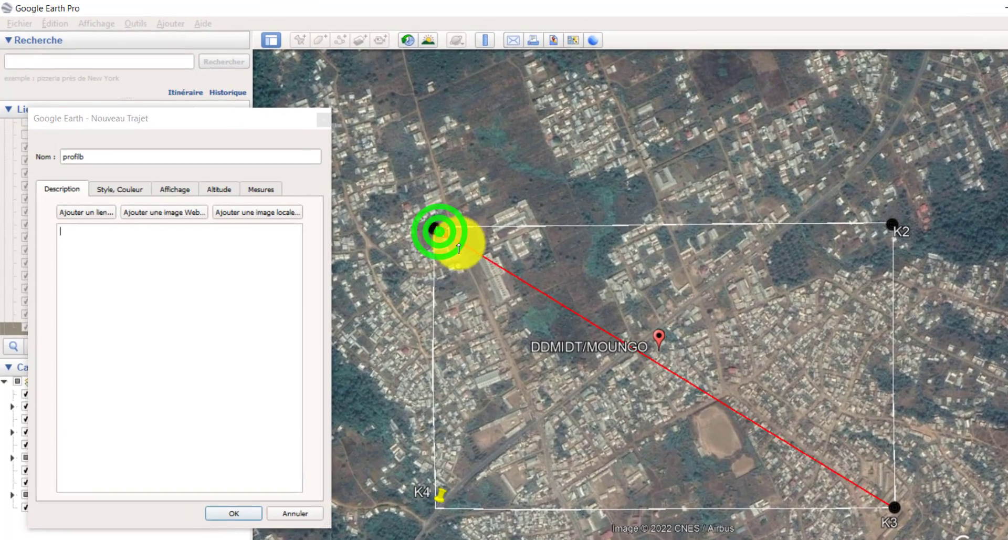
pyautogui.moveTo(458, 248)
pyautogui.mouseDown()
pyautogui.moveTo(668, 367)
pyautogui.moveTo(749, 400)
pyautogui.moveTo(908, 515)
pyautogui.mouseUp()
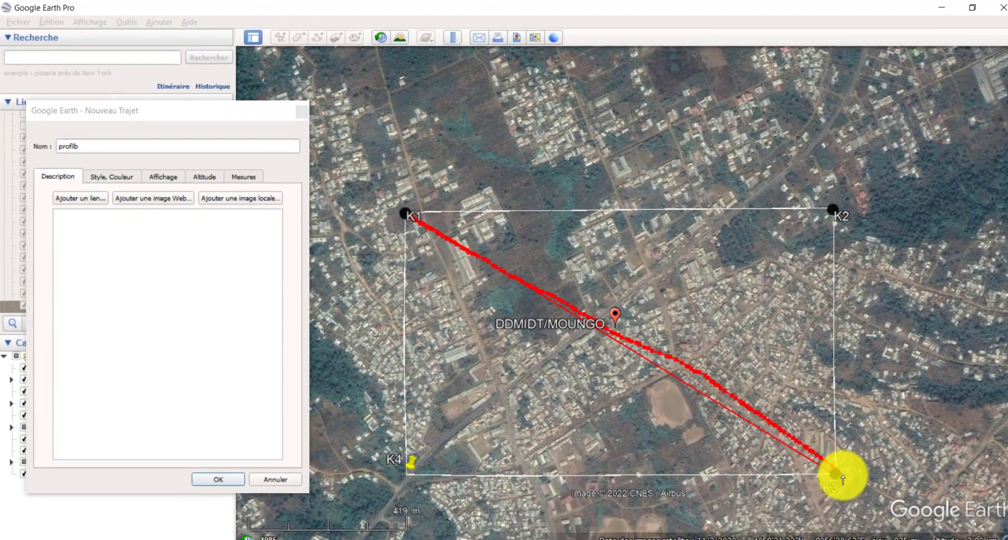
pyautogui.moveTo(843, 476); pyautogui.dragTo(844, 477)
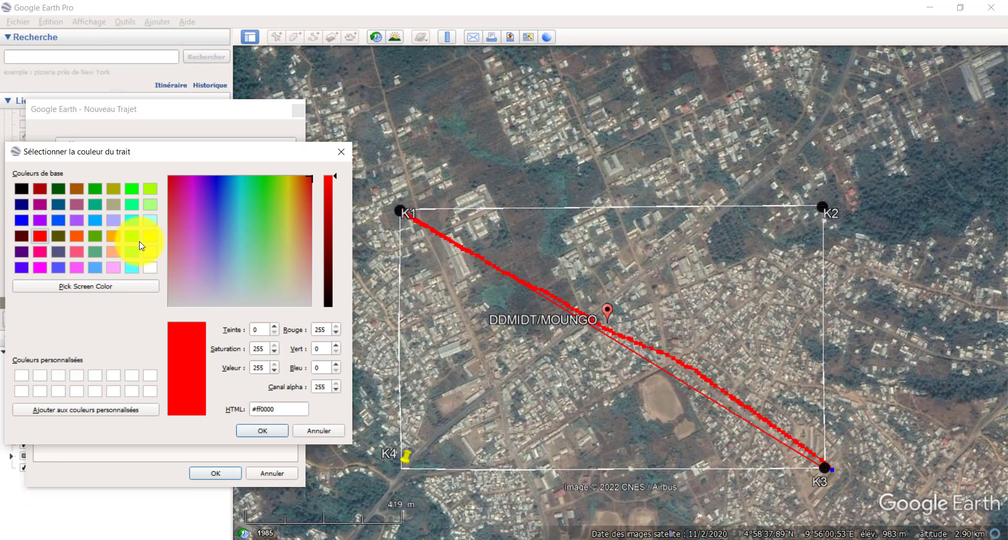
# - Set the profilb line colour to yellow and its width to 4.4, and save the path
pyautogui.click(149, 236)
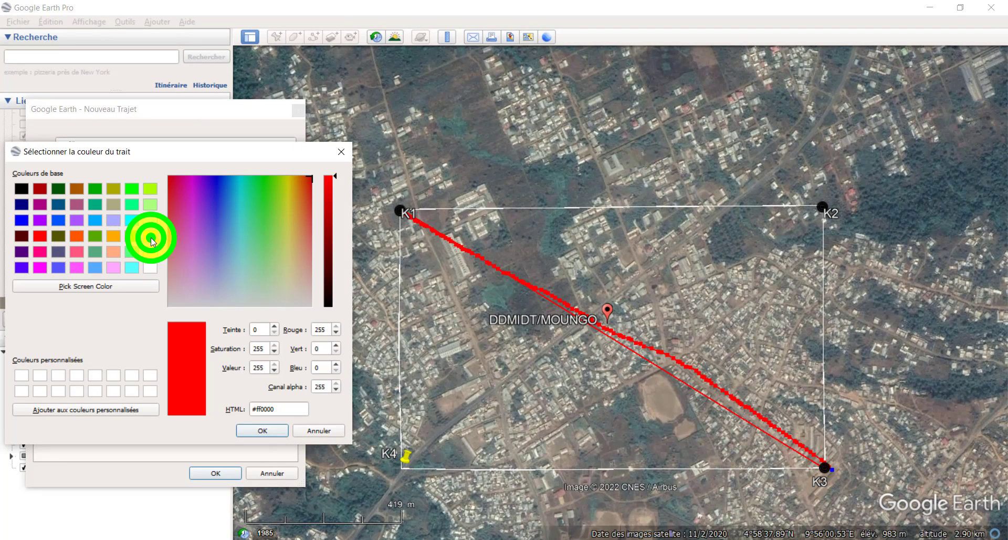
pyautogui.click(247, 431)
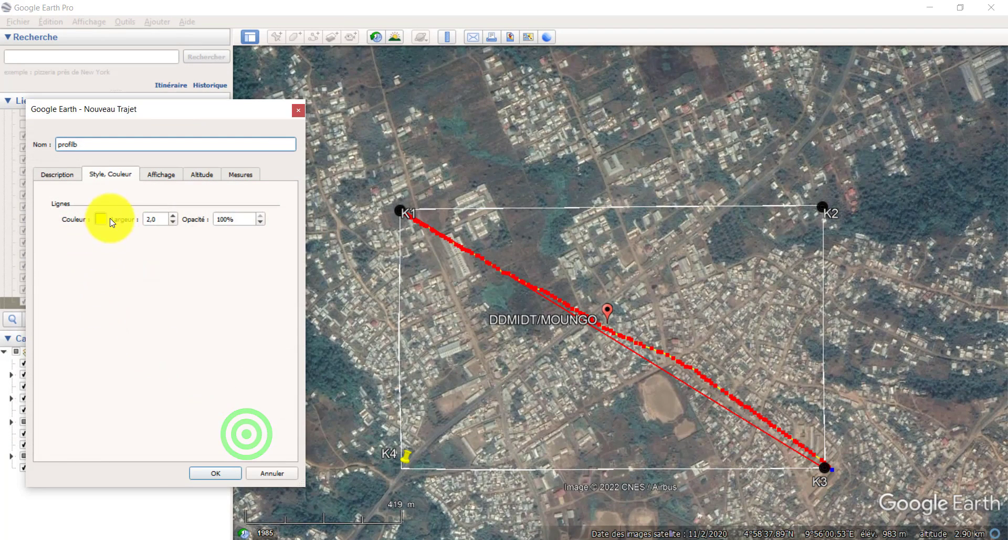
pyautogui.click(173, 218)
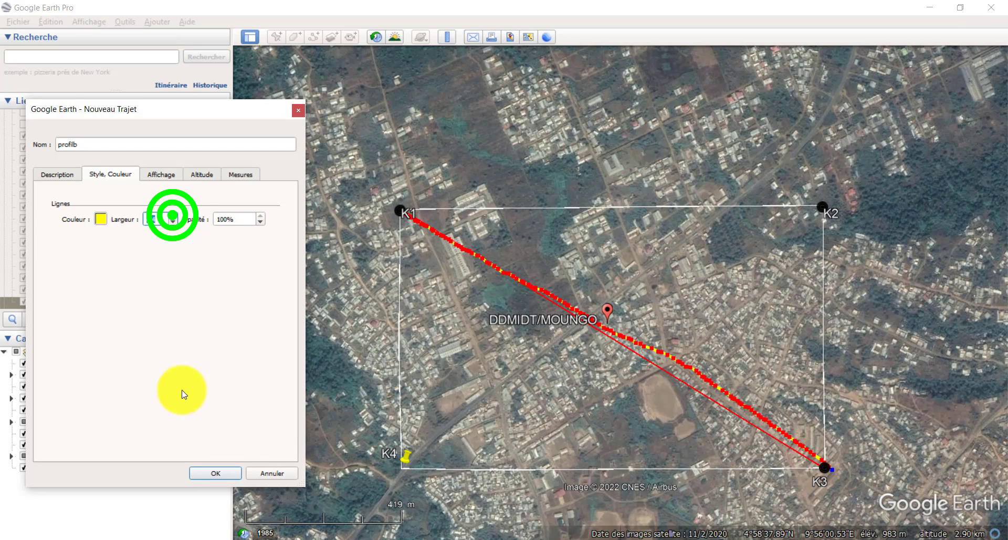
pyautogui.click(221, 471)
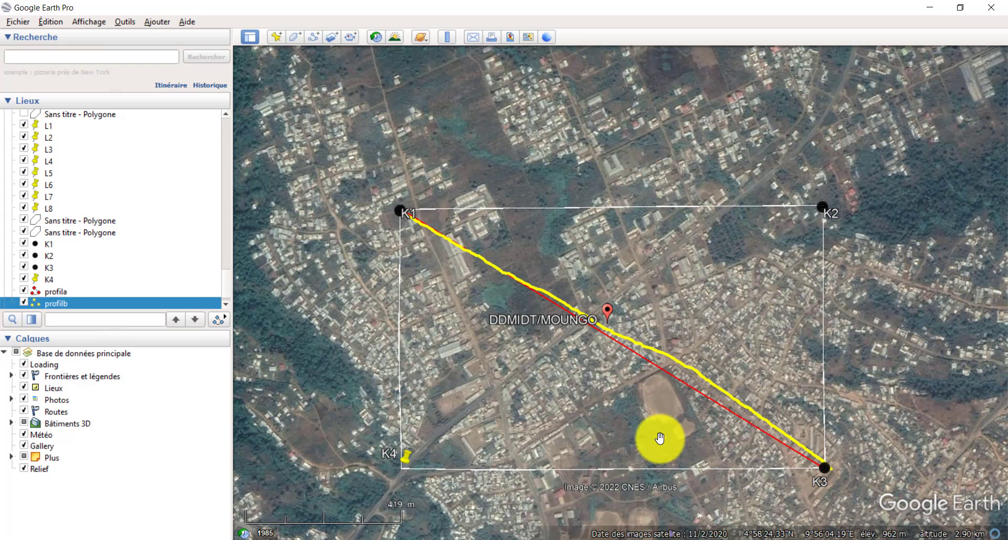
# - Save the profilb path as profilb.kml in the google earth folder, using the Kml (*.kml) format
pyautogui.scroll(-1, 100, 301)
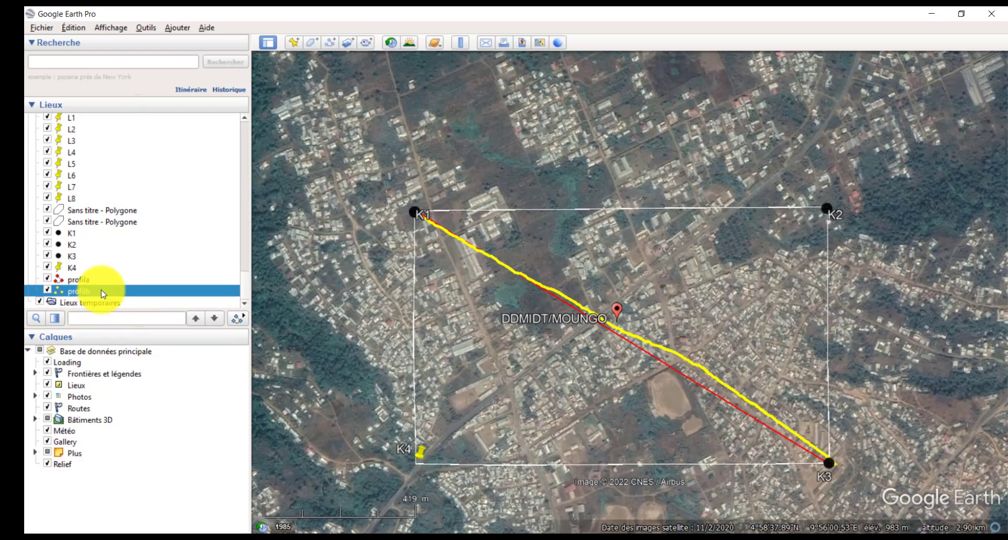
pyautogui.rightClick(102, 293)
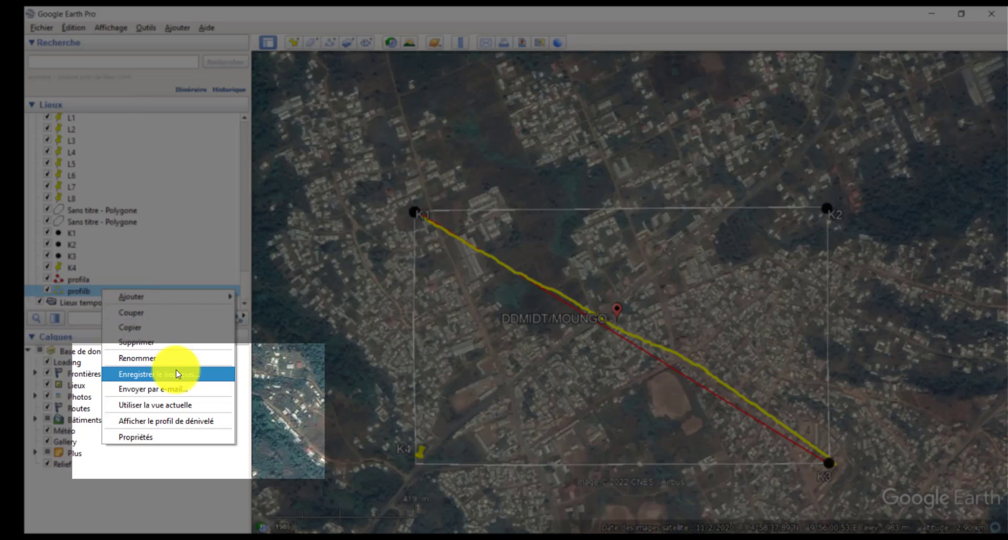
pyautogui.click(178, 375)
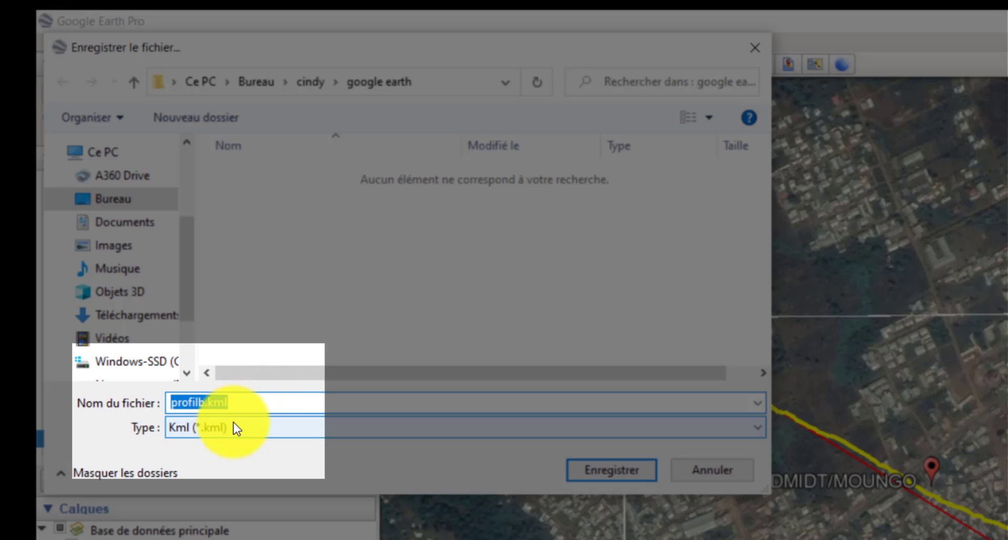
pyautogui.click(235, 427)
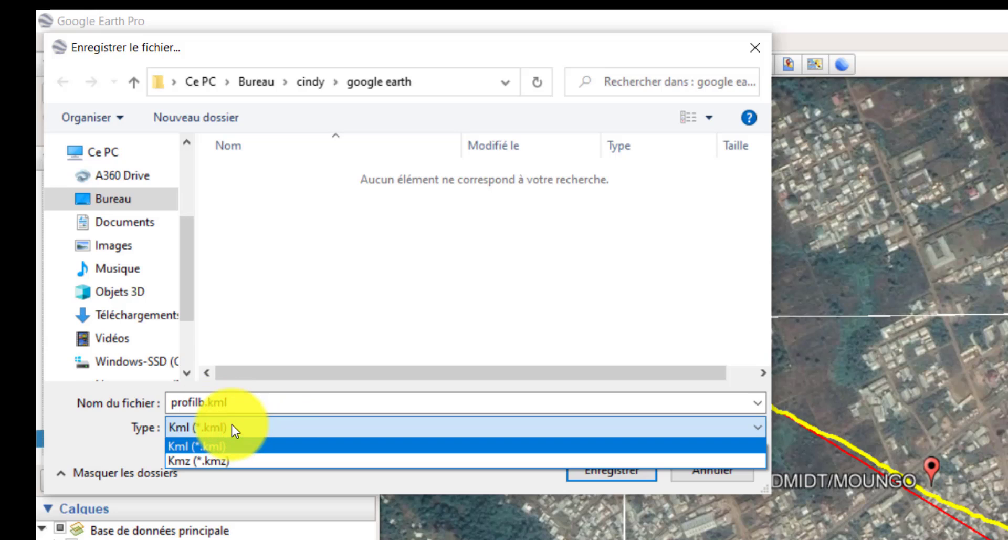
pyautogui.click(185, 448)
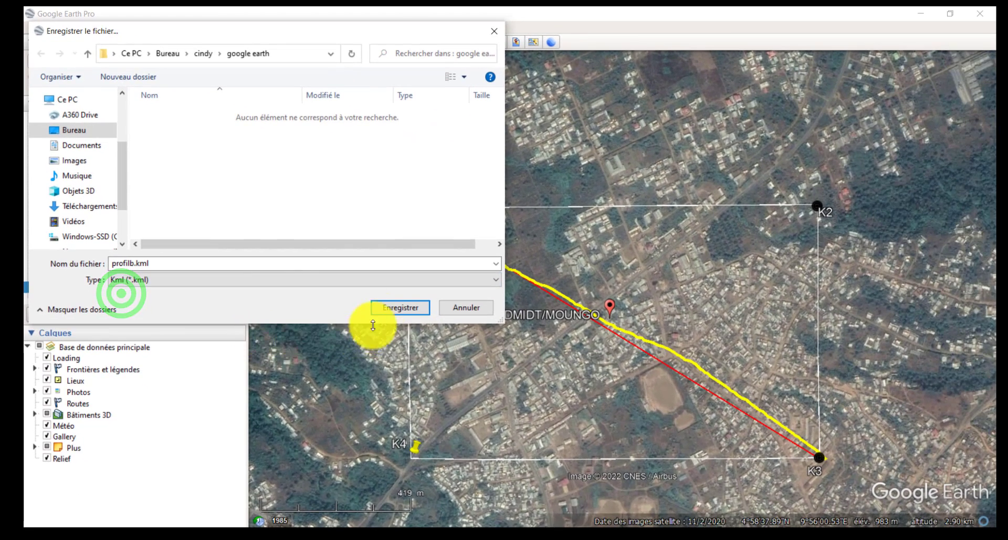
pyautogui.click(388, 306)
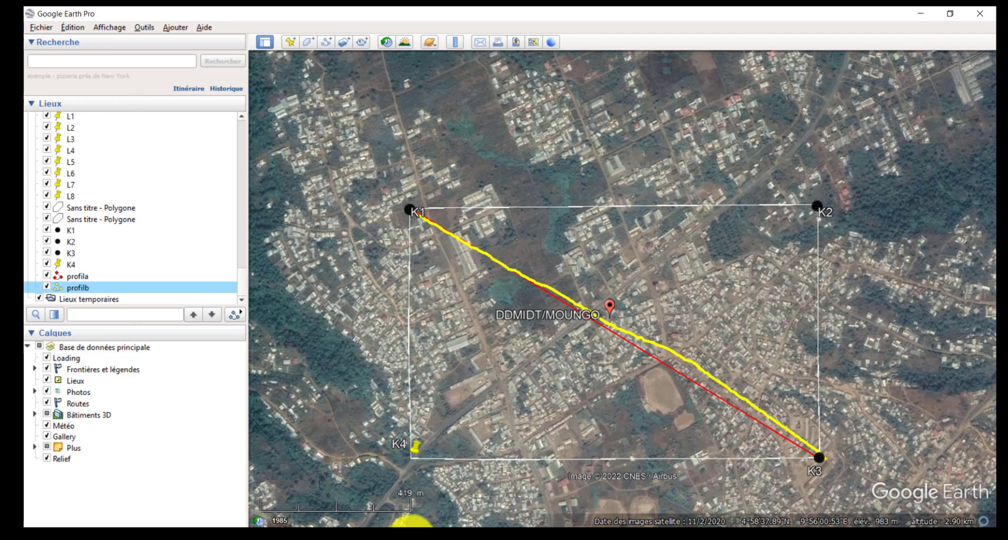
# - Switch to the google earth folder in File Explorer and open profilb.kml in Bloc-notes to view its coordinates
pyautogui.click(402, 536)
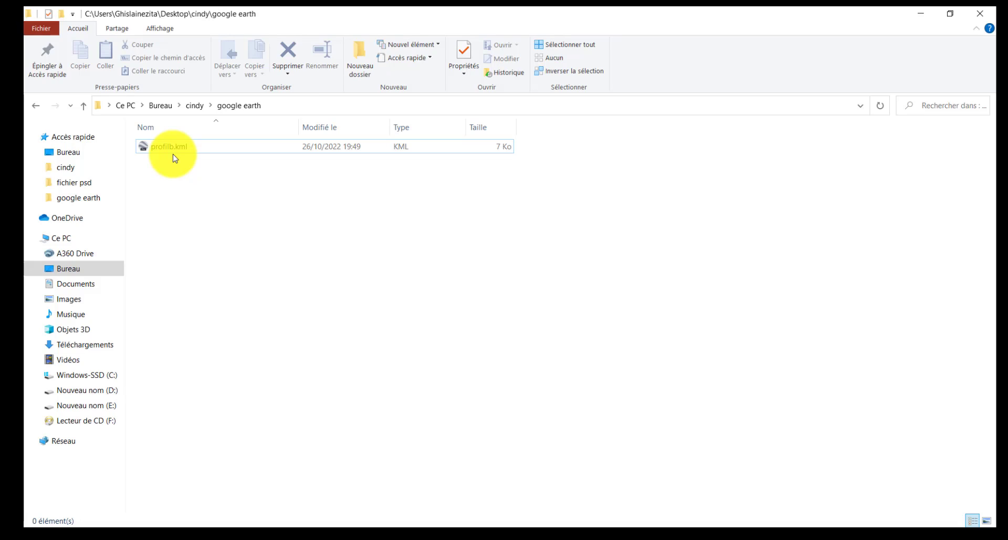
pyautogui.rightClick(288, 150)
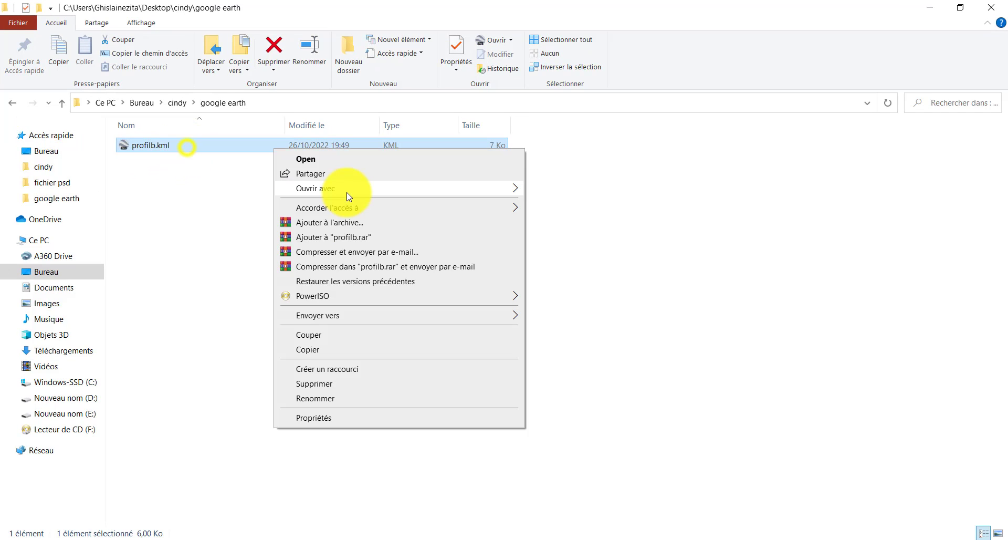
pyautogui.moveTo(302, 188)
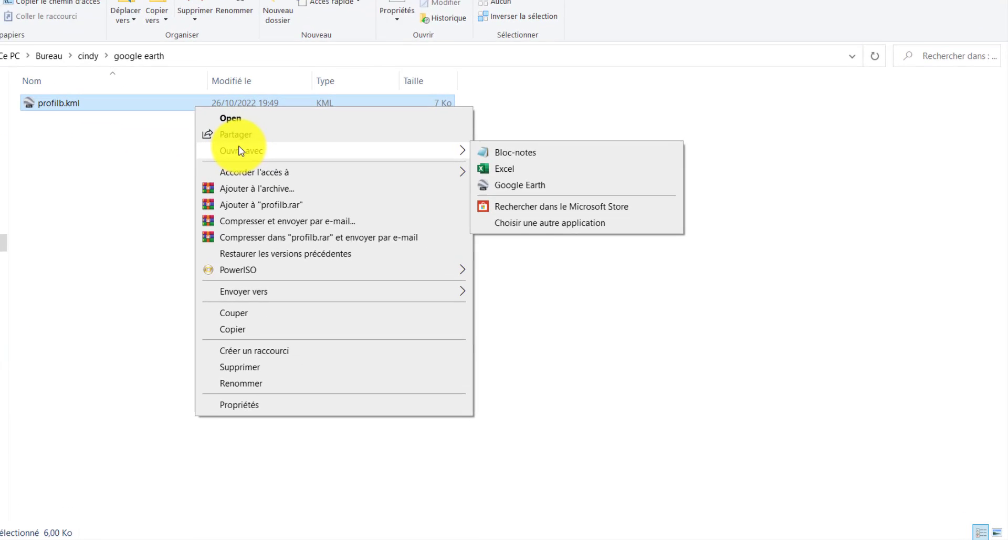
pyautogui.click(507, 149)
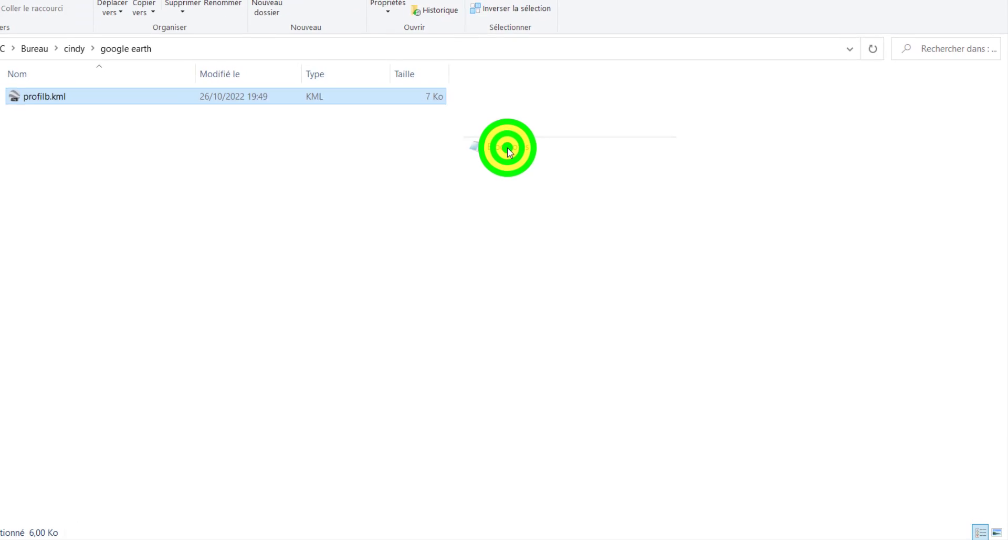
pyautogui.scroll(-10, 332, 235)
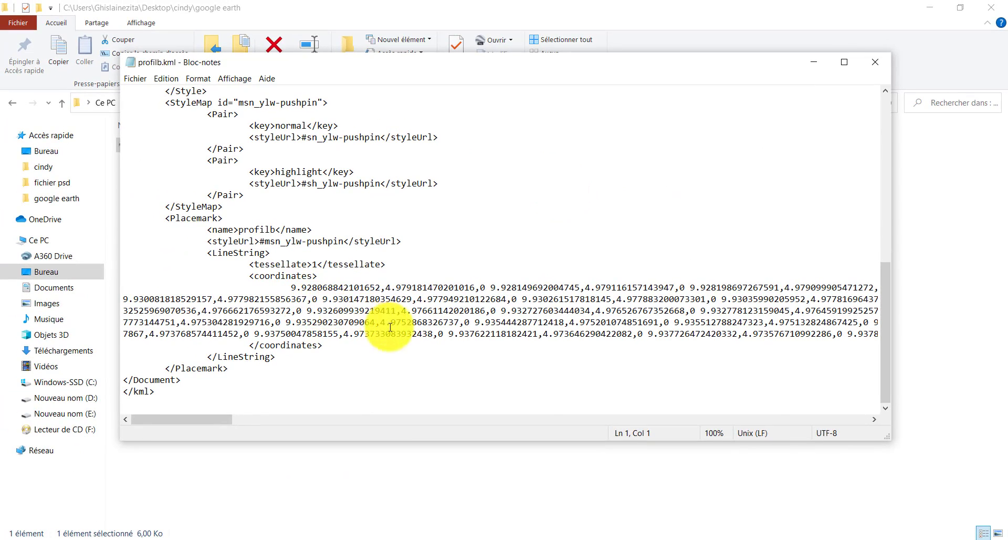
# - Save a copy of the KML file as profilb.txt with the Fichiers texte type and UTF-8 encoding, then close Bloc-notes
pyautogui.click(135, 78)
pyautogui.click(193, 140)
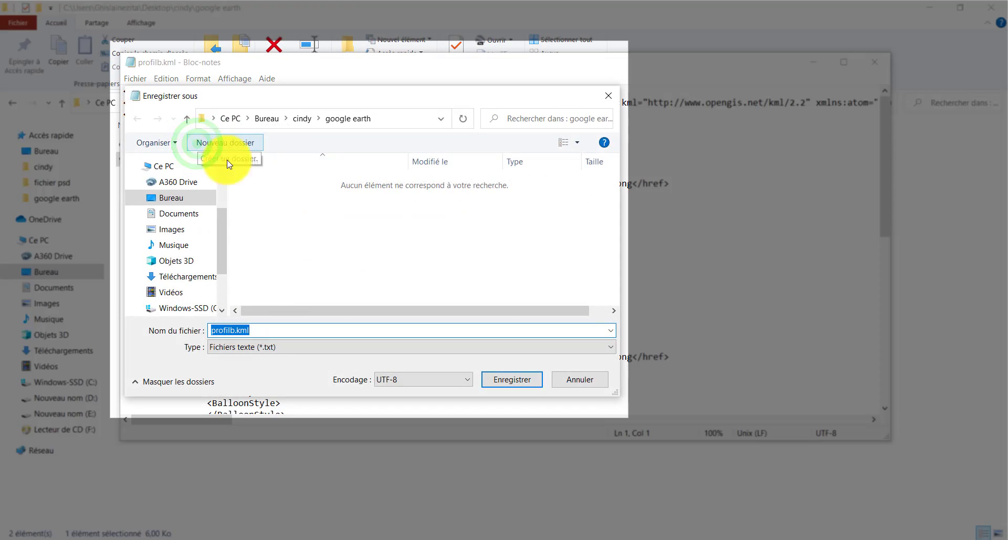
pyautogui.click(294, 348)
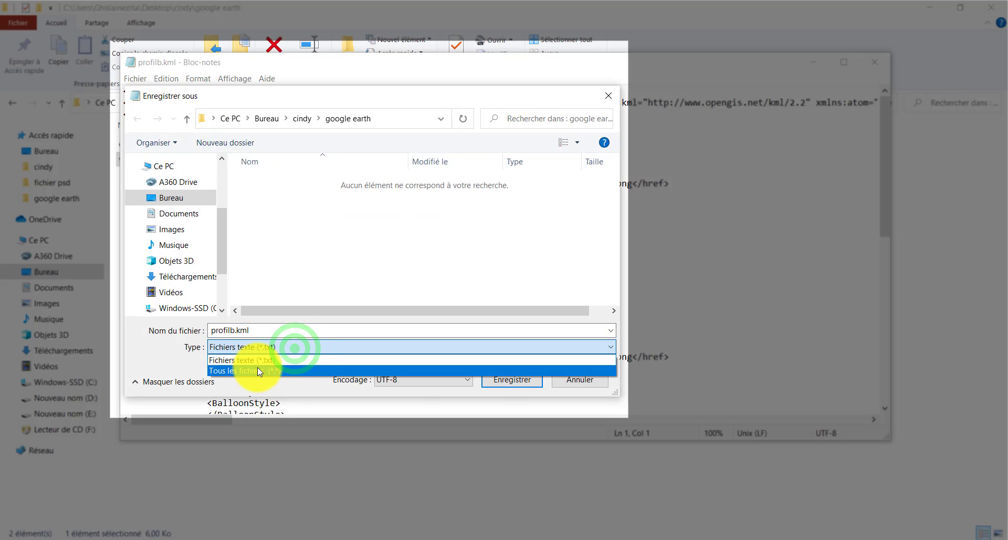
pyautogui.click(258, 367)
pyautogui.click(268, 329)
pyautogui.press('BackSpace')
pyautogui.press('BackSpace')
pyautogui.press('BackSpace')
pyautogui.write('tx')
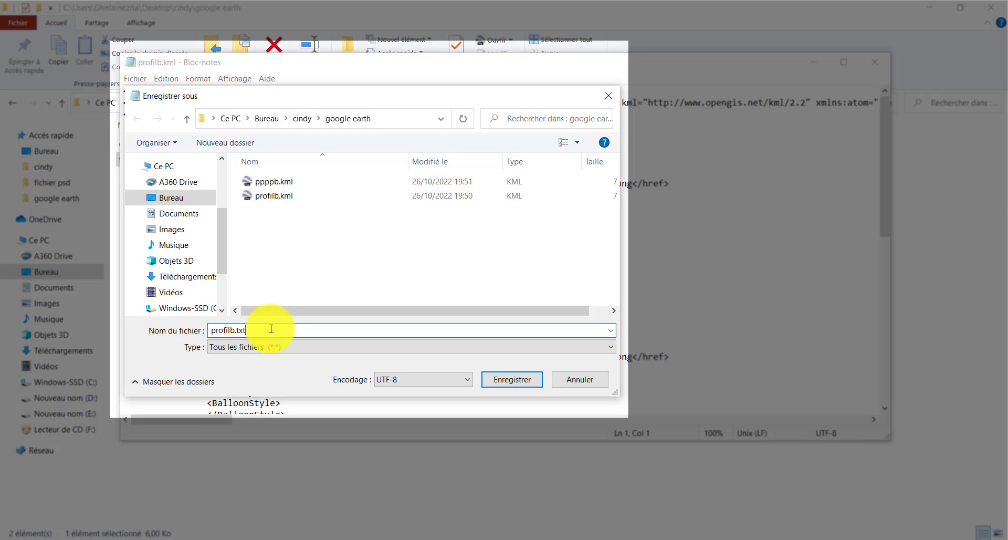
pyautogui.write('t')
pyautogui.click(287, 349)
pyautogui.click(284, 356)
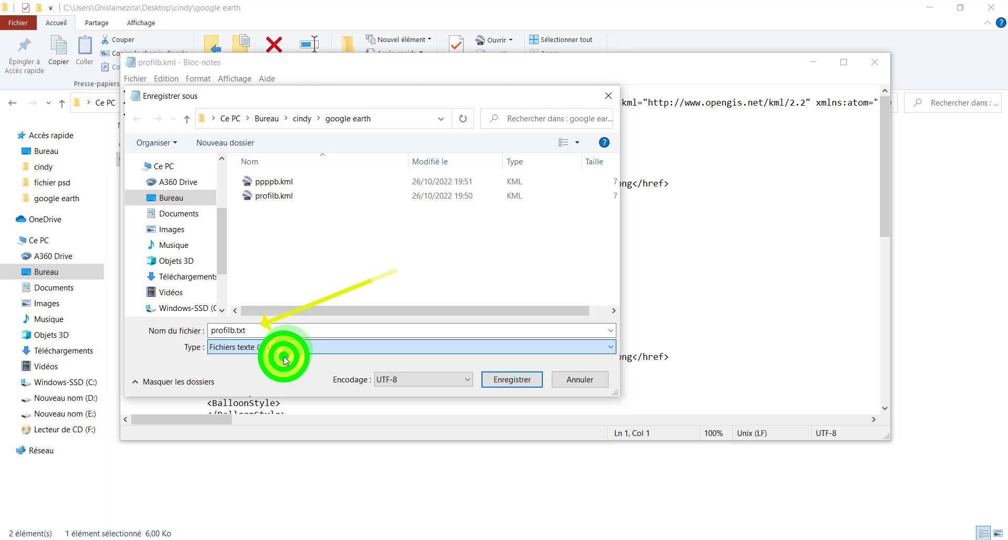
pyautogui.click(525, 383)
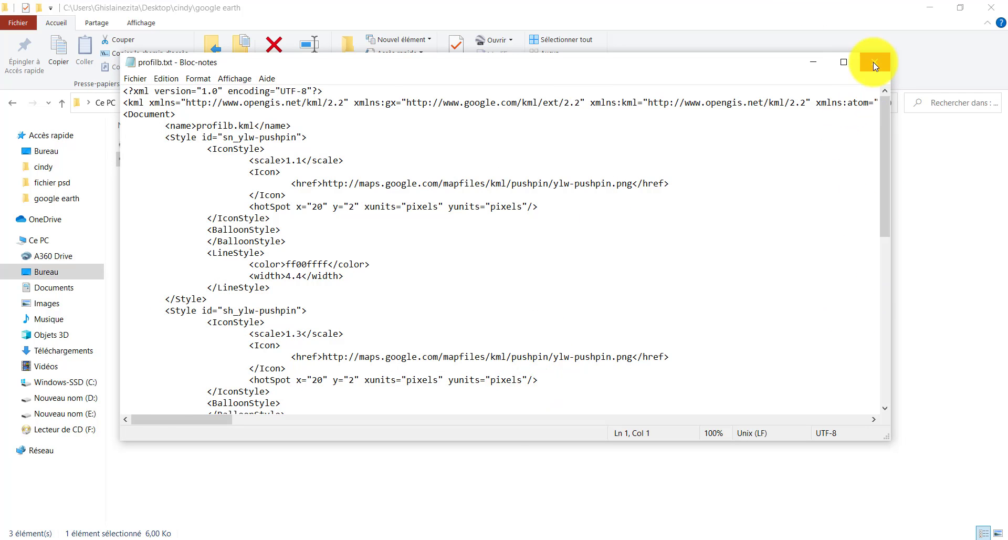
pyautogui.click(875, 62)
# - Find and launch Excel through the Windows search
pyautogui.click(317, 237)
pyautogui.write('excel')
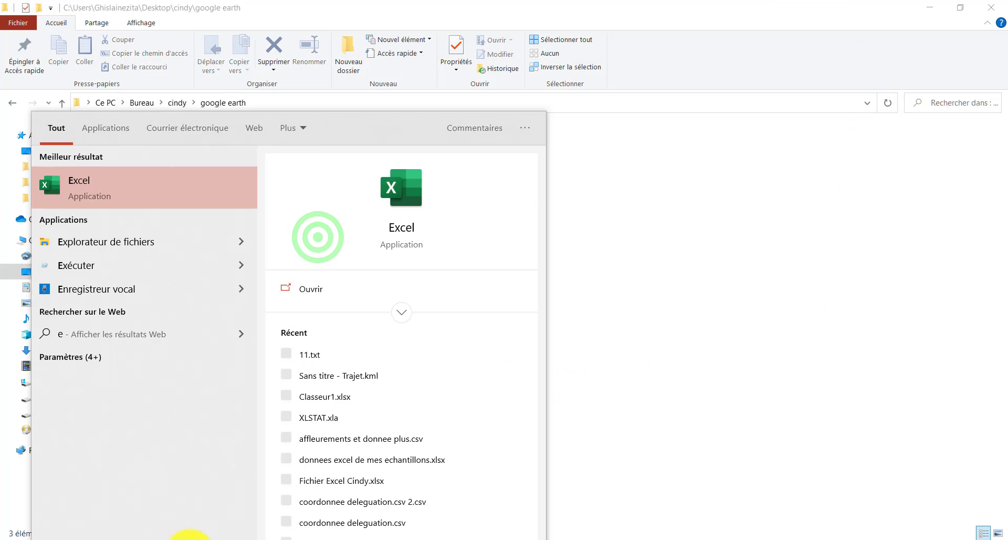
pyautogui.press('Return')
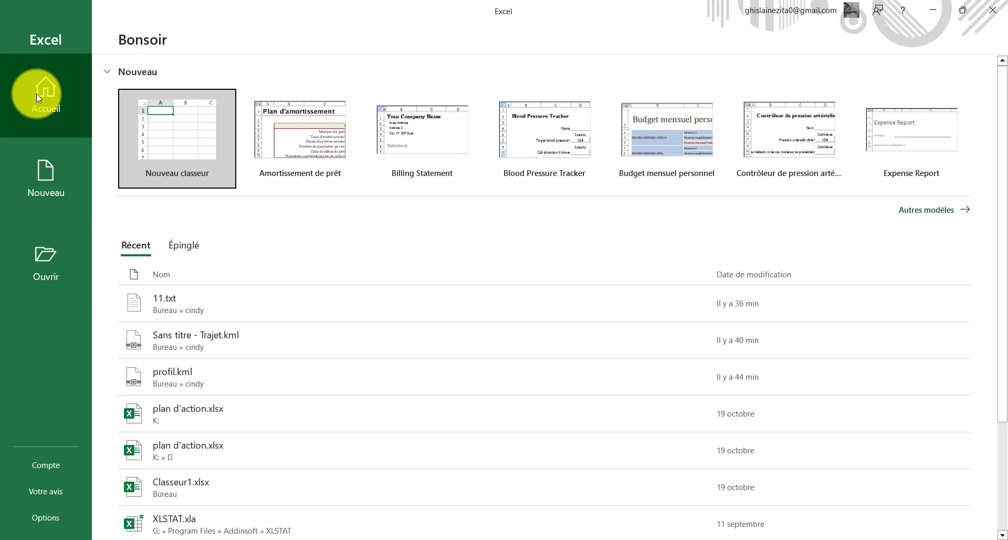
# - Browse to the google earth folder, list files of all types (Tous les fichiers), and open profilb.txt
pyautogui.click(39, 267)
pyautogui.click(188, 235)
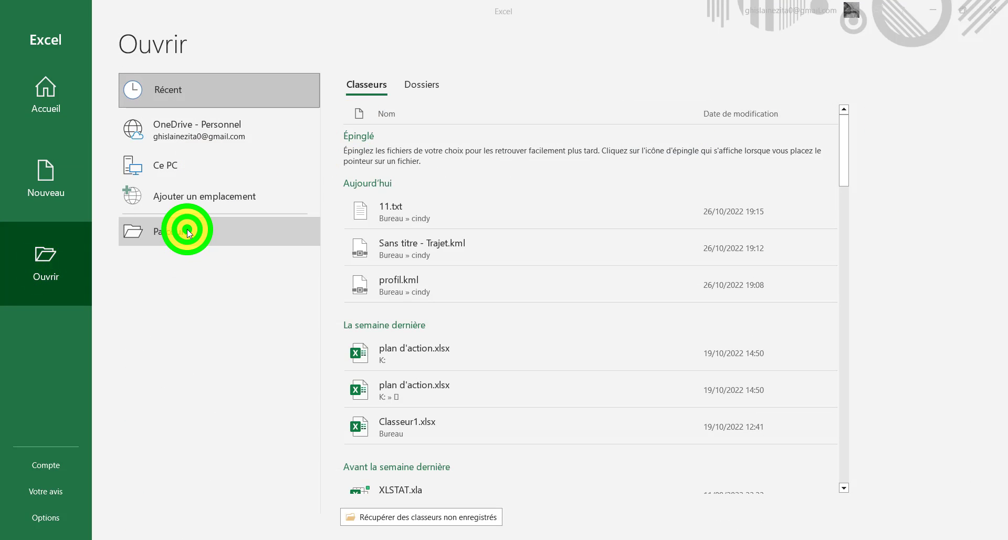
pyautogui.scroll(3, 52, 131)
pyautogui.click(126, 87)
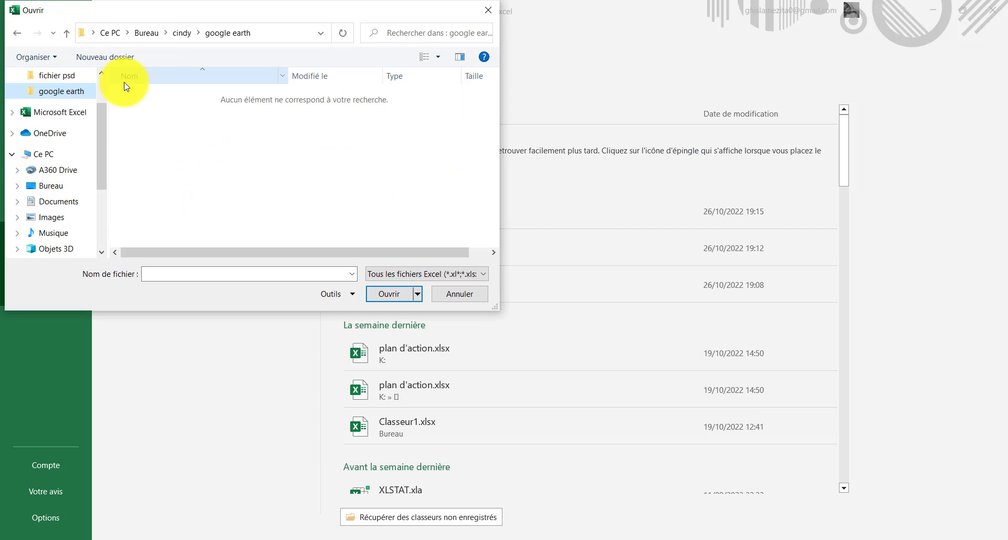
pyautogui.click(418, 272)
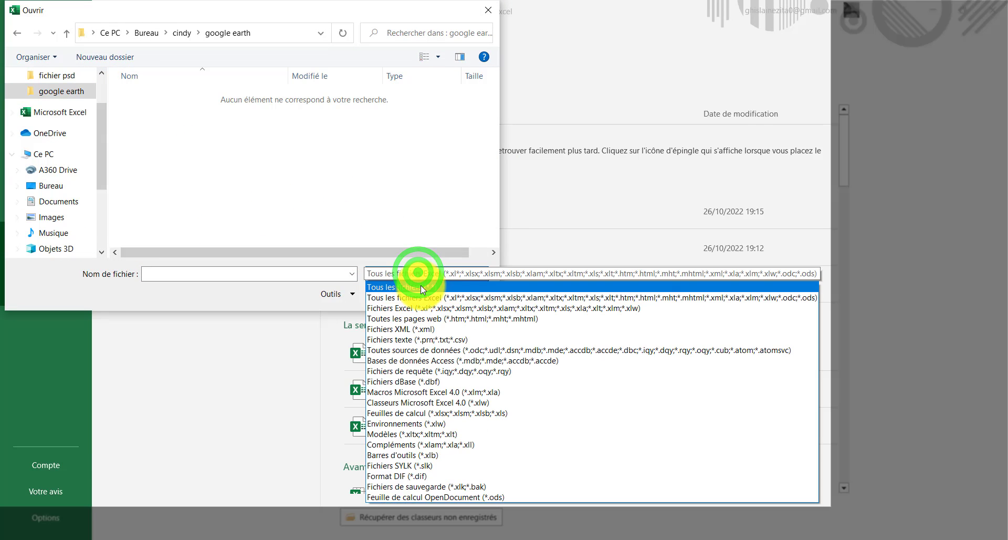
pyautogui.click(421, 287)
pyautogui.click(174, 127)
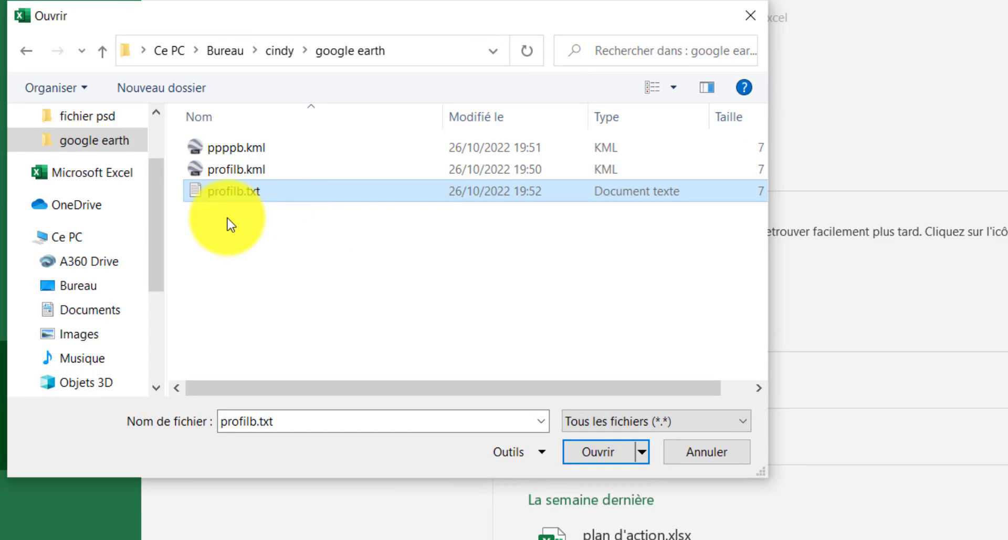
pyautogui.click(616, 452)
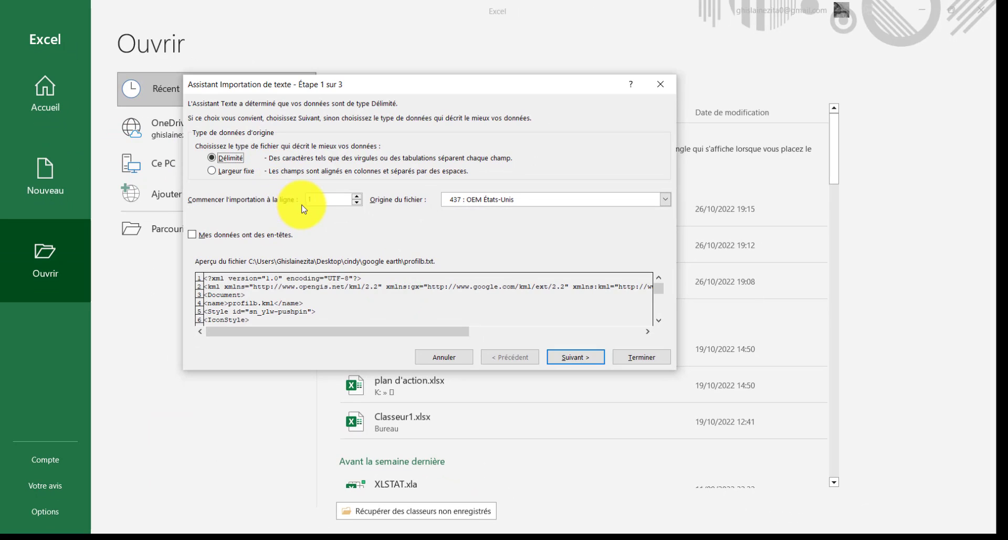
# - Import the text file as delimited data, adding Virgule to the Tabulation separator and keeping the Standard column format
pyautogui.click(576, 355)
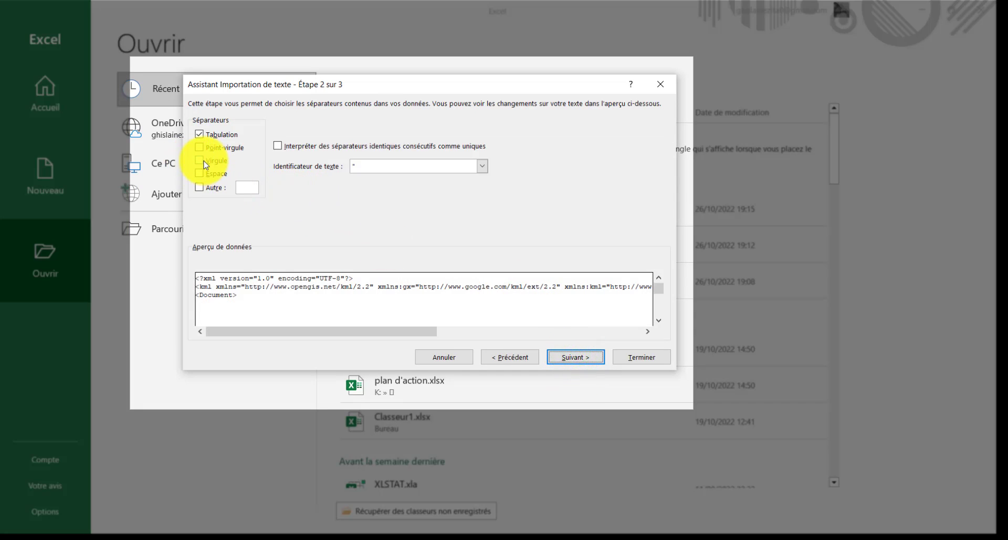
pyautogui.click(202, 161)
pyautogui.click(558, 359)
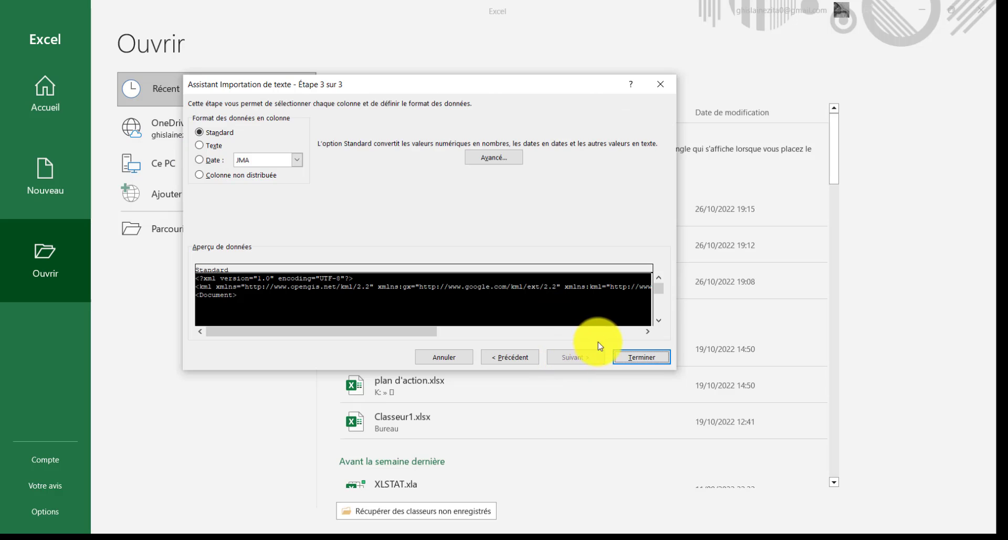
pyautogui.click(641, 357)
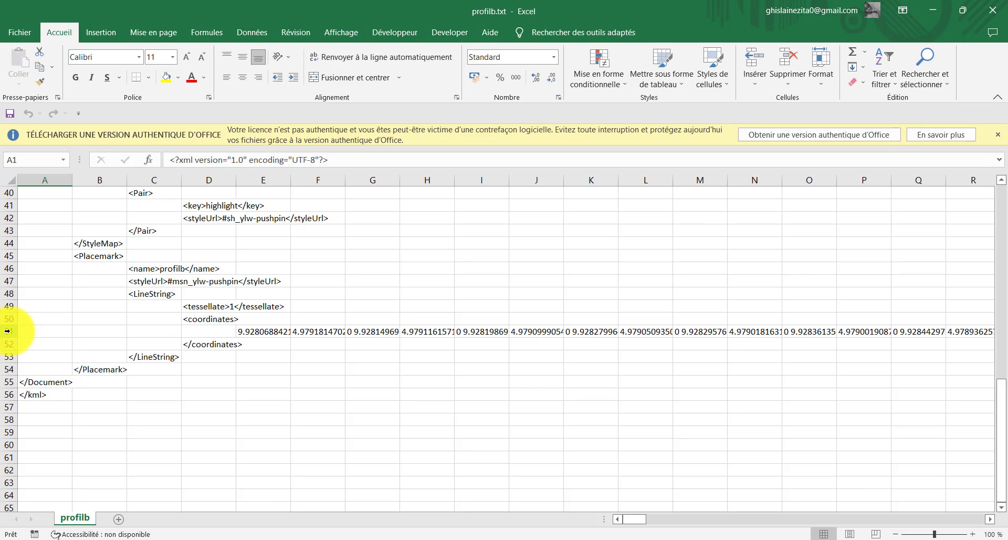
# - Copy the whole of row 51, which holds the path coordinates, on the profilb sheet
pyautogui.scroll(5, 76, 327)
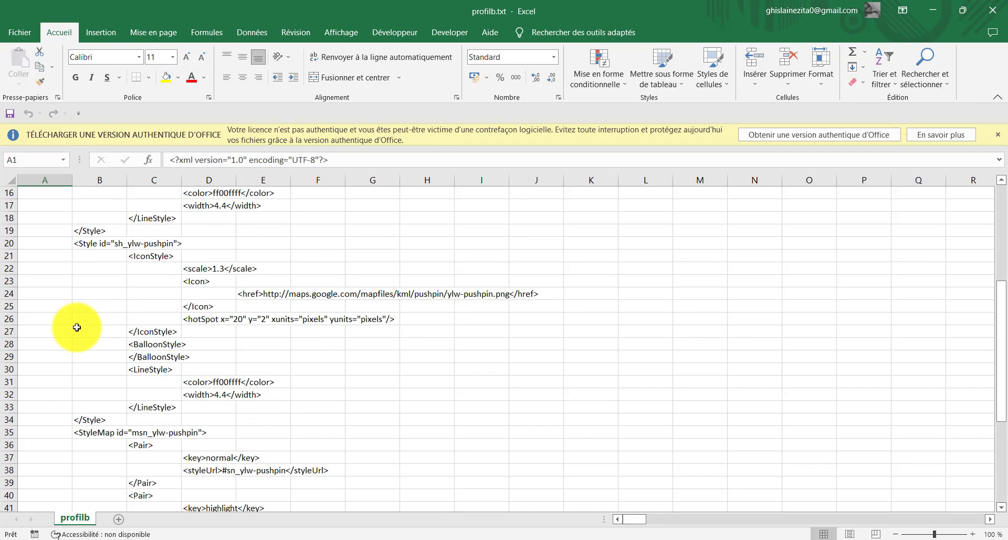
pyautogui.scroll(-5, 76, 327)
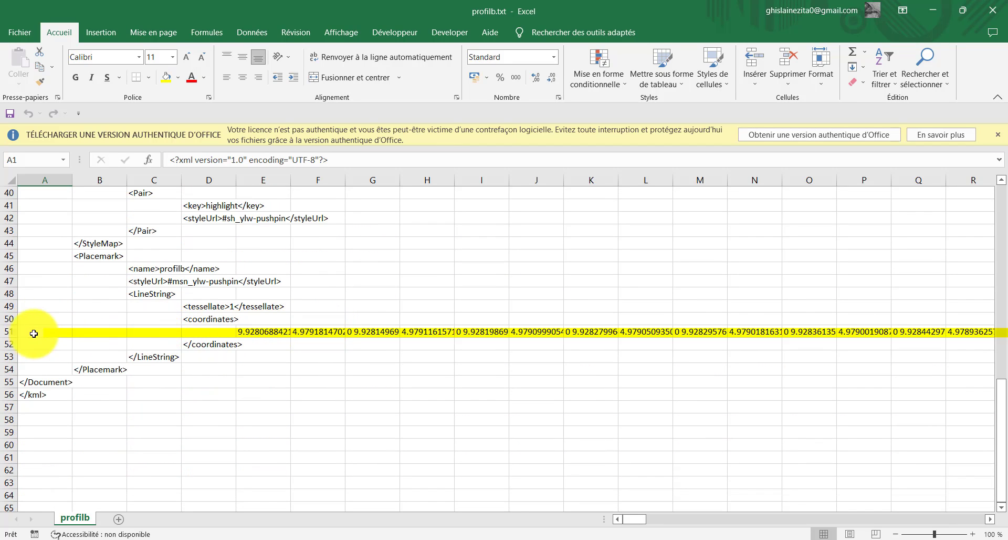
pyautogui.click(12, 332)
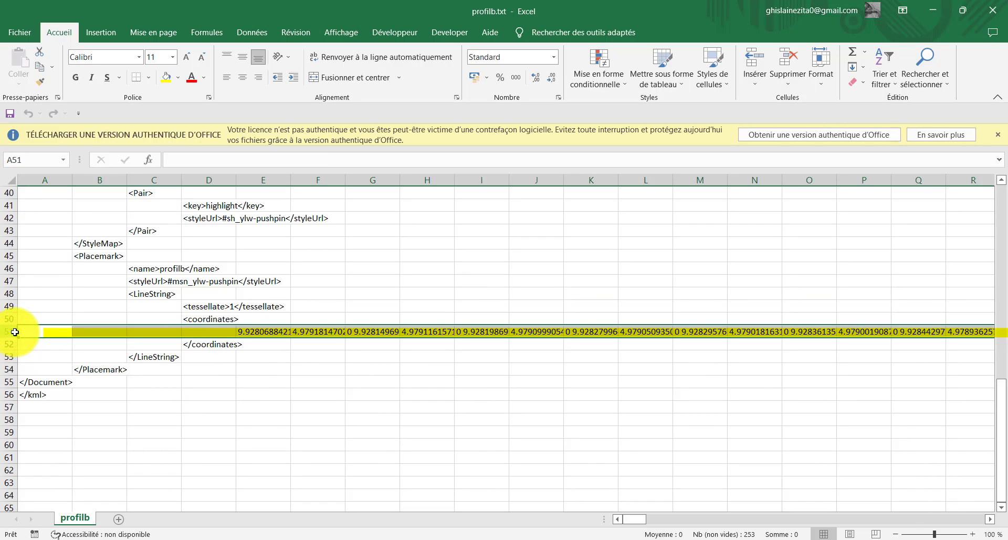
pyautogui.rightClick(15, 332)
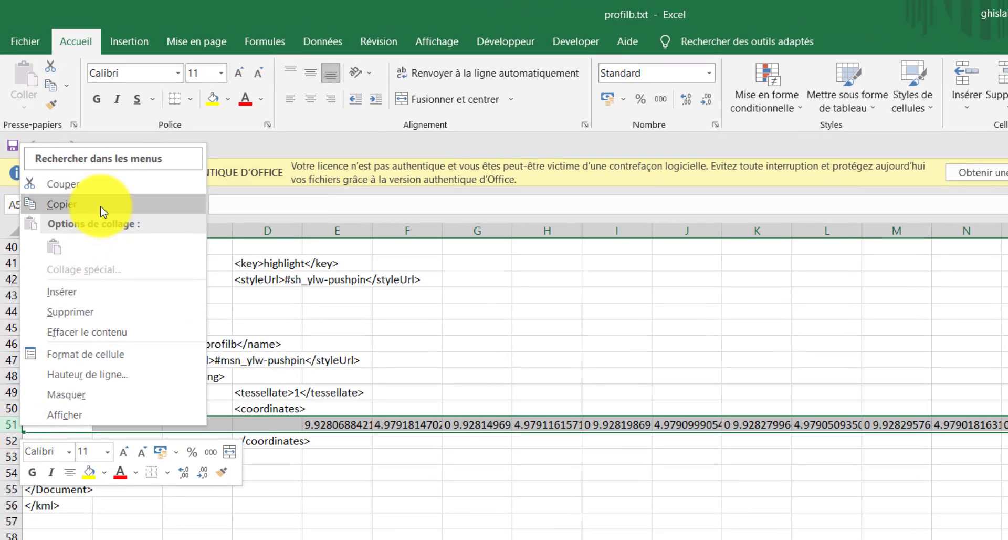
pyautogui.click(98, 205)
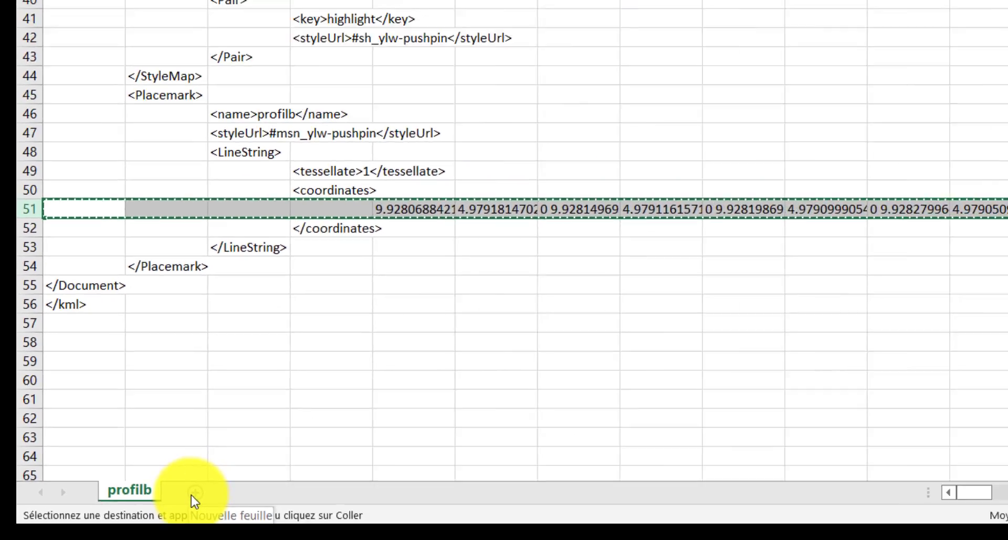
# - Add a new sheet and paste the copied row transposed from cell A1, then check the resulting column
pyautogui.click(193, 494)
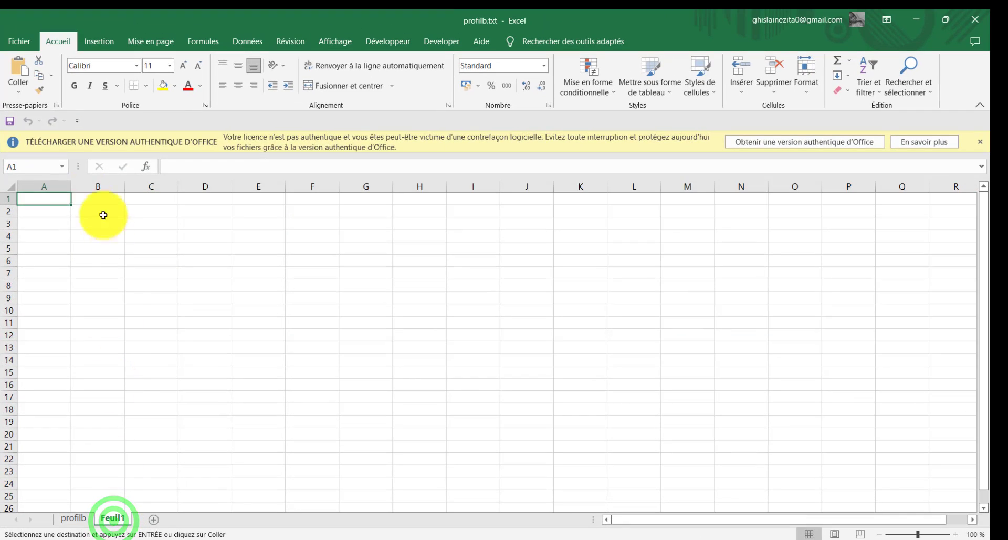
pyautogui.rightClick(48, 204)
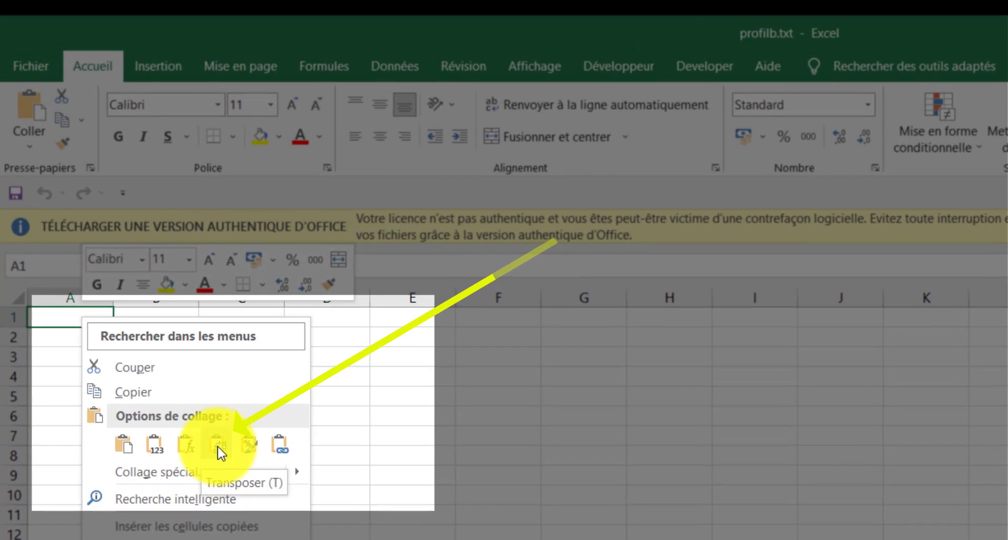
pyautogui.click(161, 335)
pyautogui.click(52, 228)
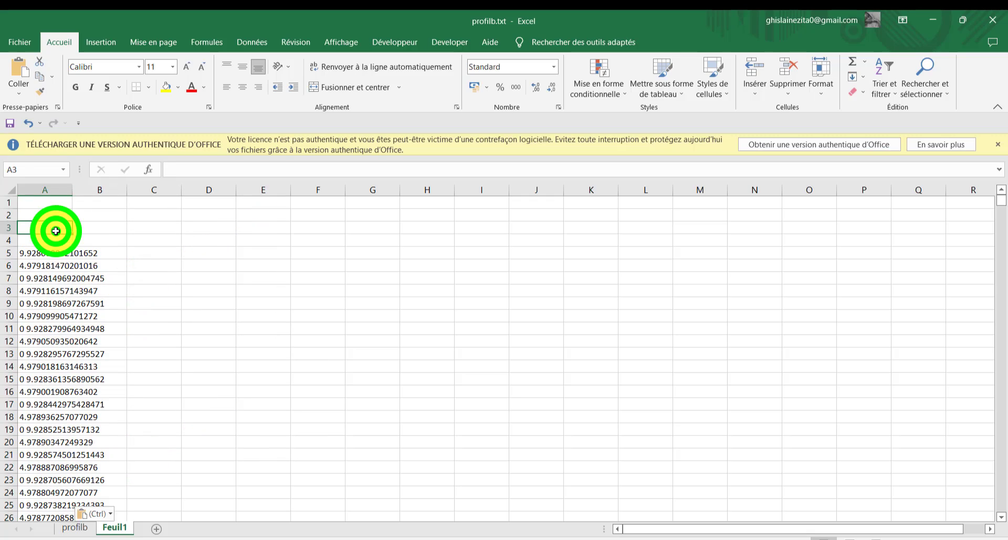
pyautogui.scroll(-5, 54, 420)
pyautogui.scroll(5, 56, 391)
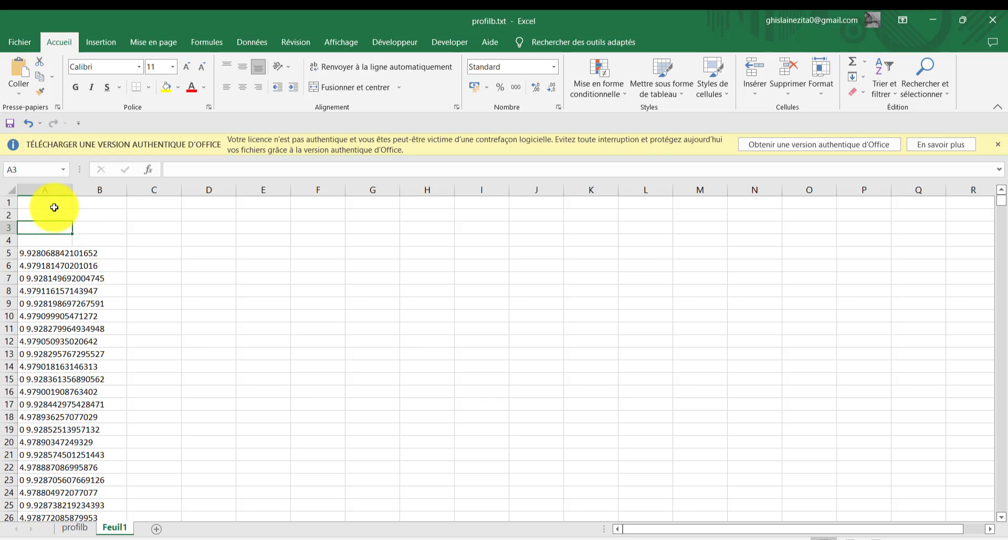
# - Turn on filtering for column A of the Feuil1 sheet
pyautogui.click(54, 189)
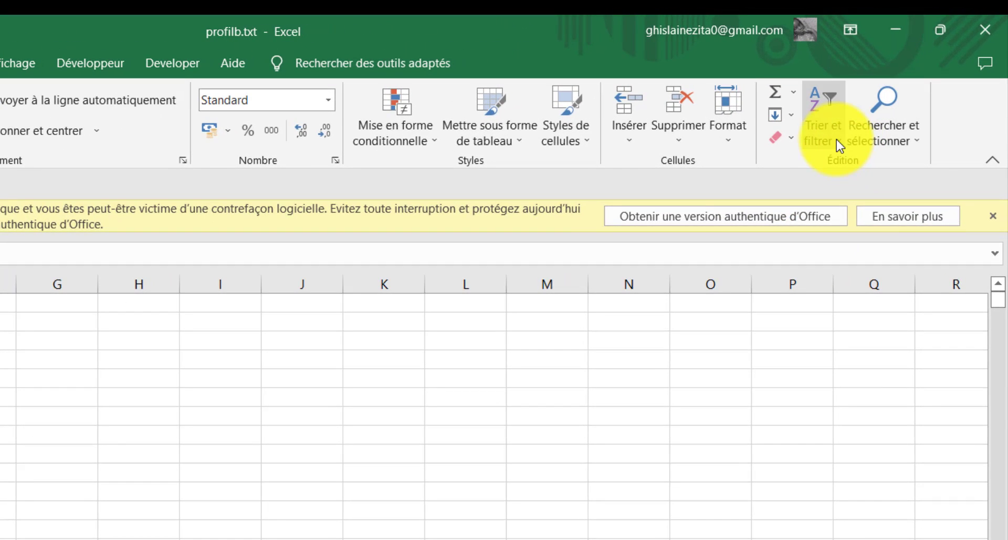
pyautogui.click(835, 140)
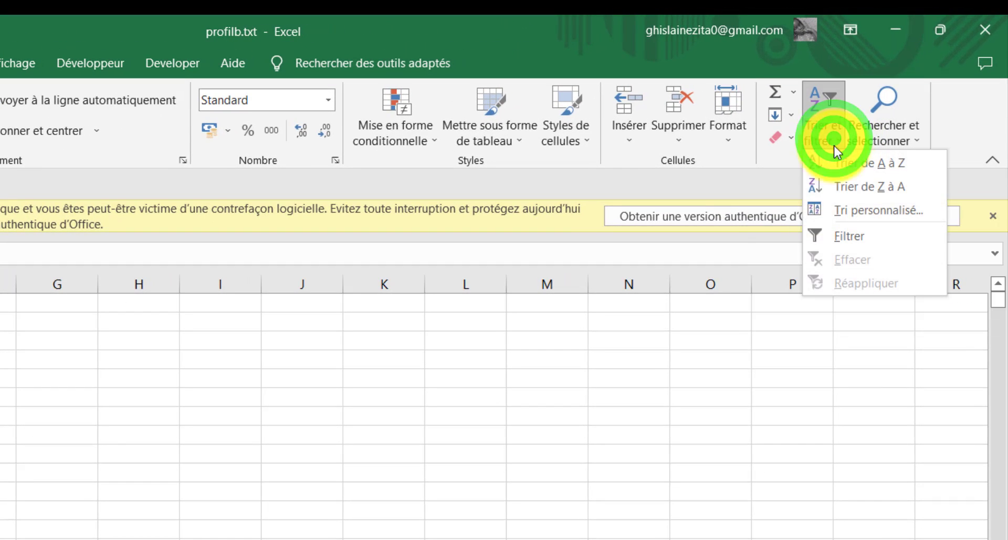
pyautogui.click(862, 237)
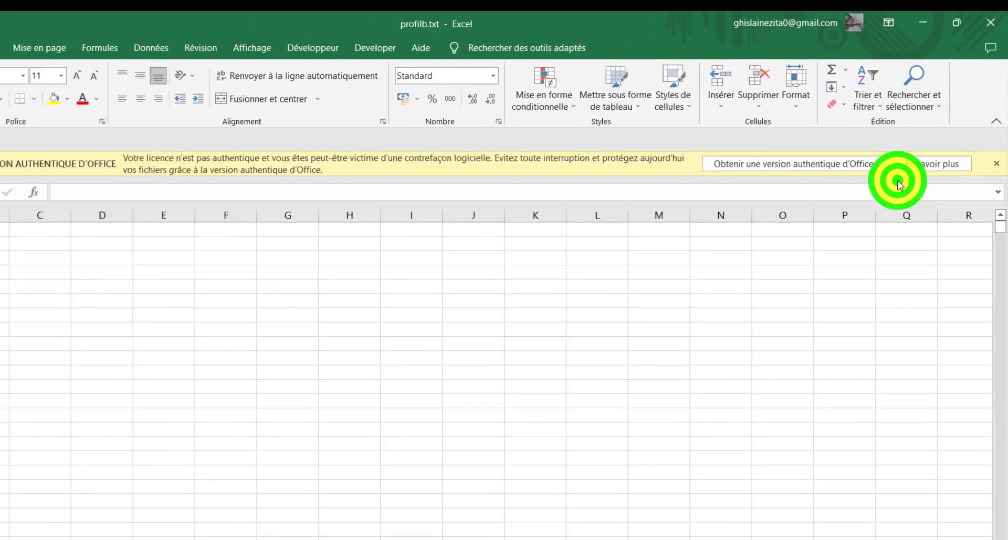
# - Apply a custom text filter to column A that keeps only the values matching "commence par" 4
pyautogui.click(68, 200)
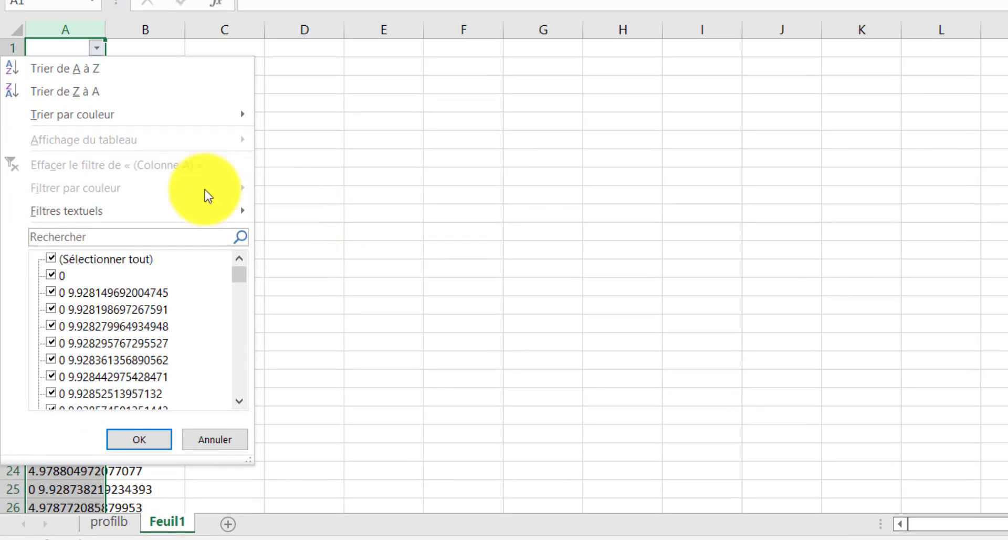
pyautogui.moveTo(139, 210)
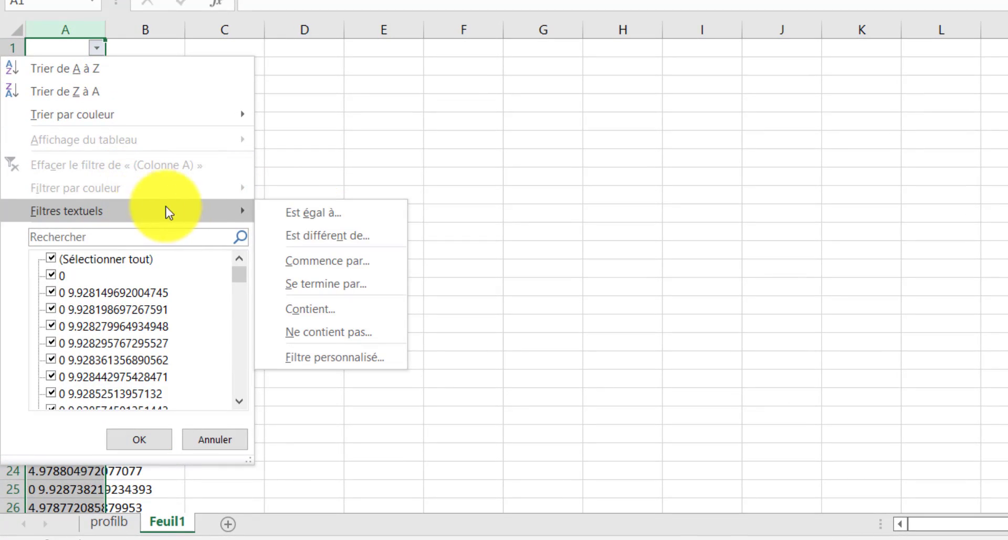
pyautogui.click(315, 310)
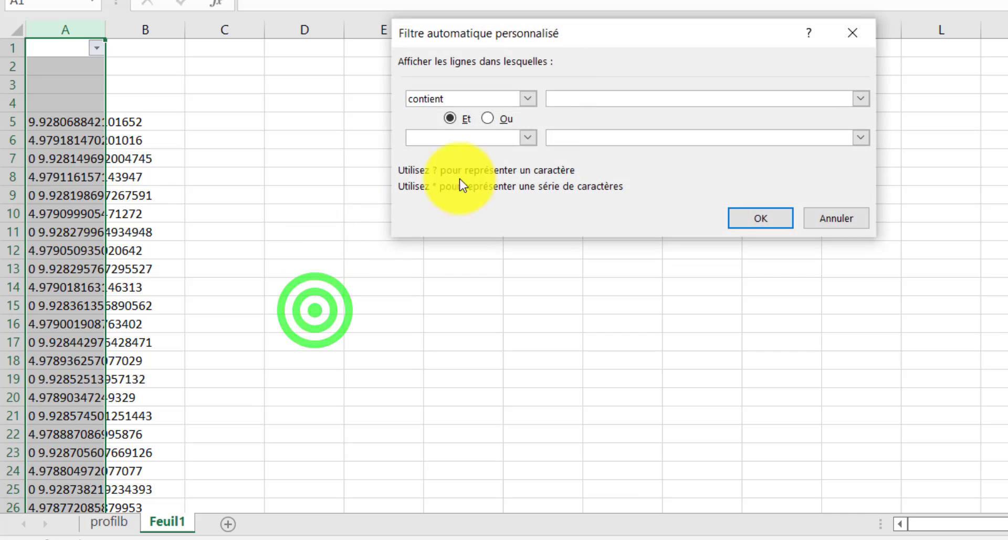
pyautogui.click(528, 99)
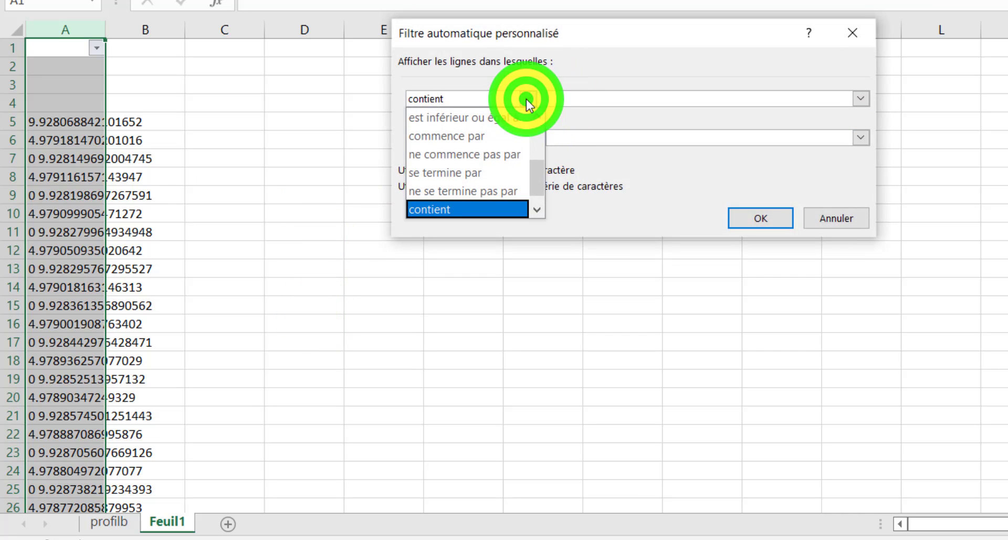
pyautogui.click(472, 137)
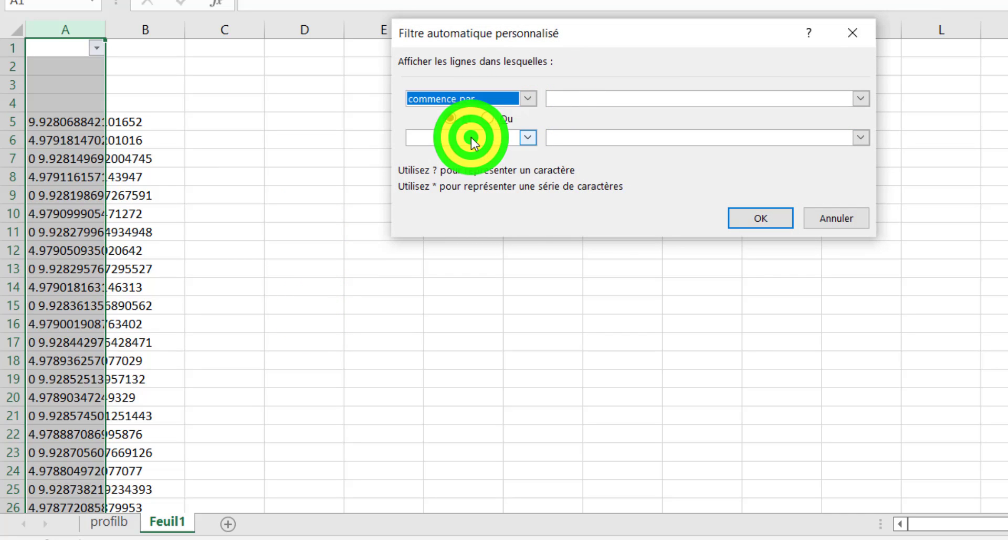
pyautogui.click(578, 95)
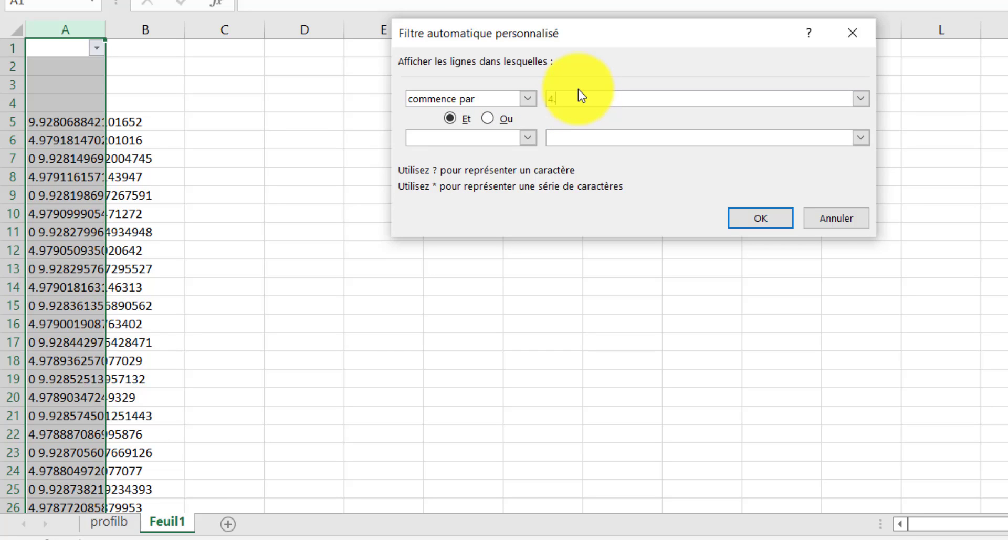
pyautogui.click(786, 219)
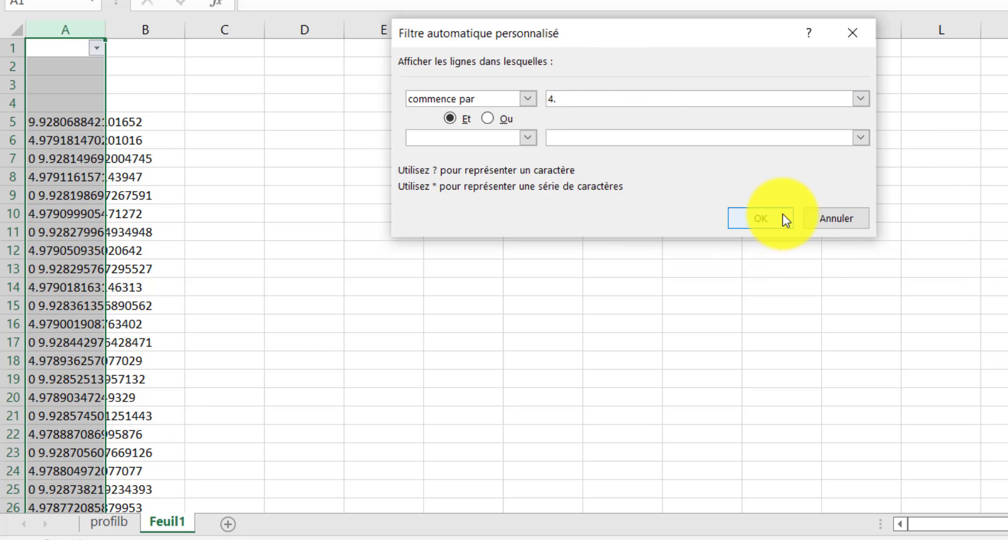
# - Review the filtered values in column A, then copy the whole column and paste it into column D
pyautogui.scroll(-3, 61, 131)
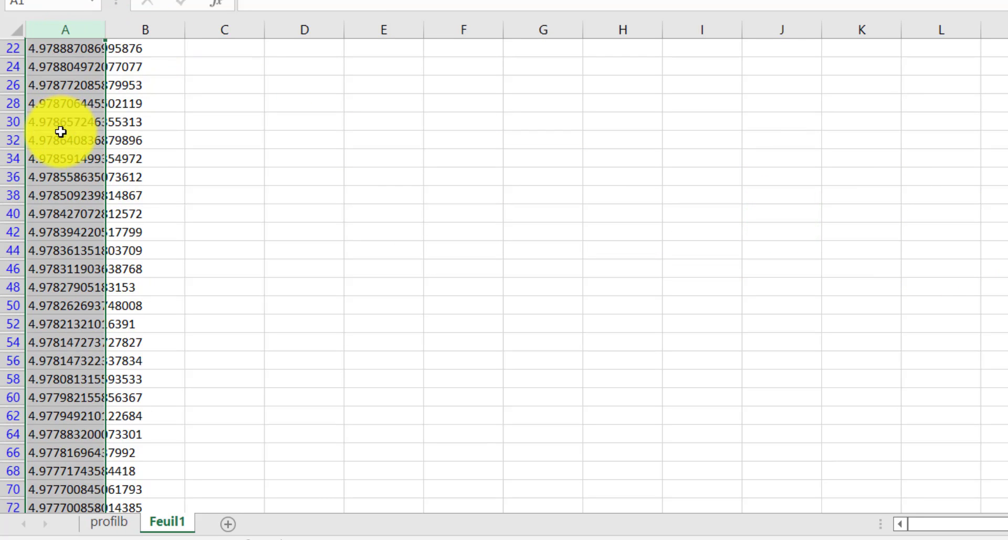
pyautogui.scroll(-20, 61, 132)
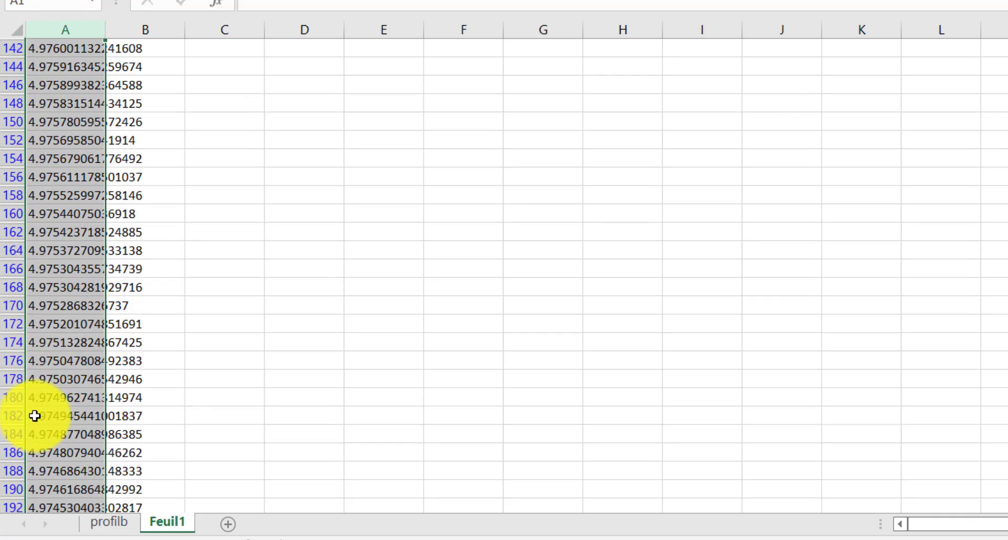
pyautogui.scroll(15, 34, 416)
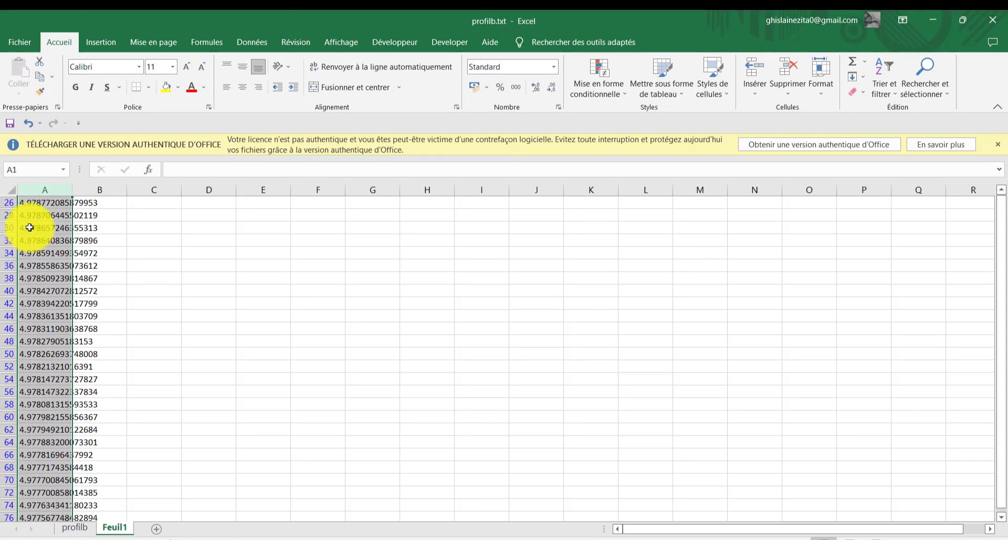
pyautogui.scroll(4, 29, 227)
pyautogui.rightClick(52, 211)
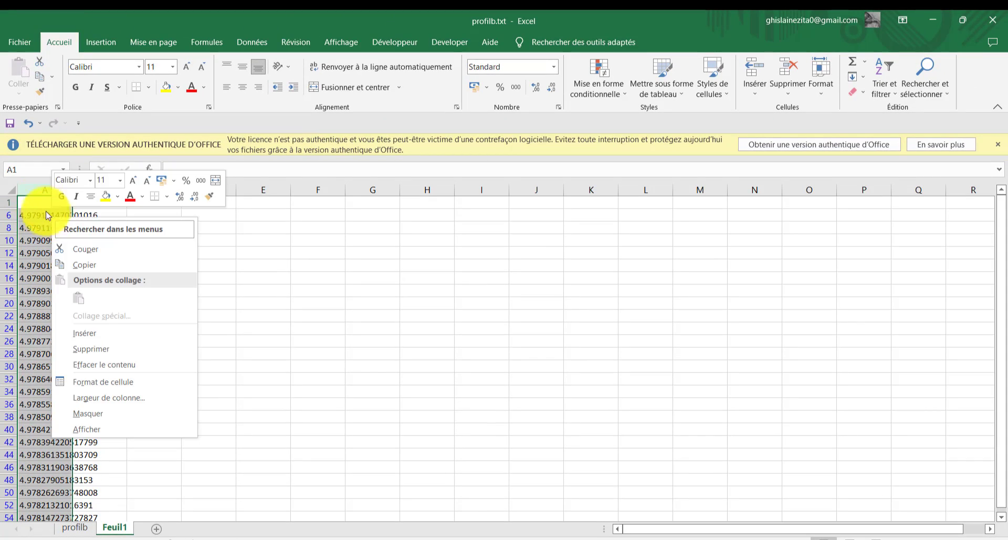
pyautogui.click(38, 188)
pyautogui.rightClick(37, 192)
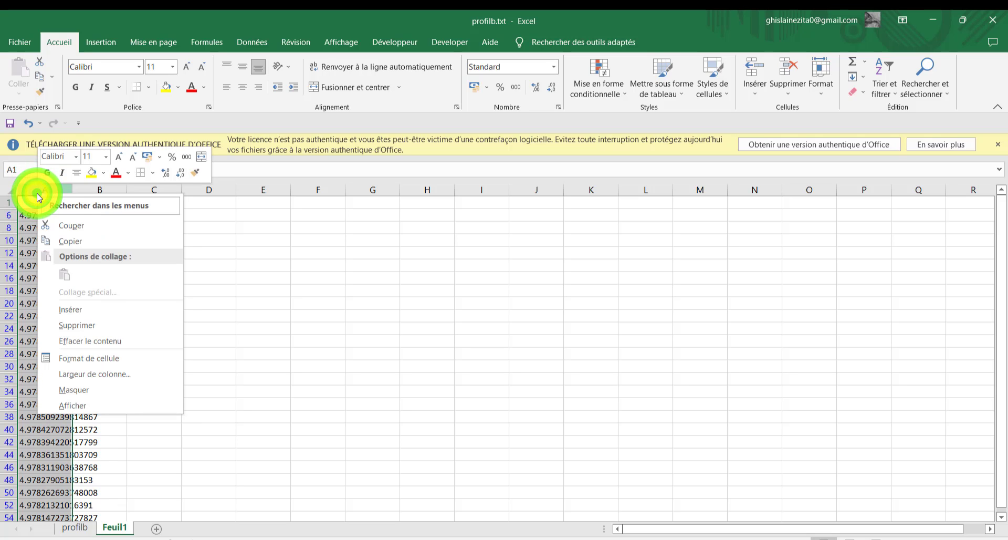
pyautogui.click(74, 245)
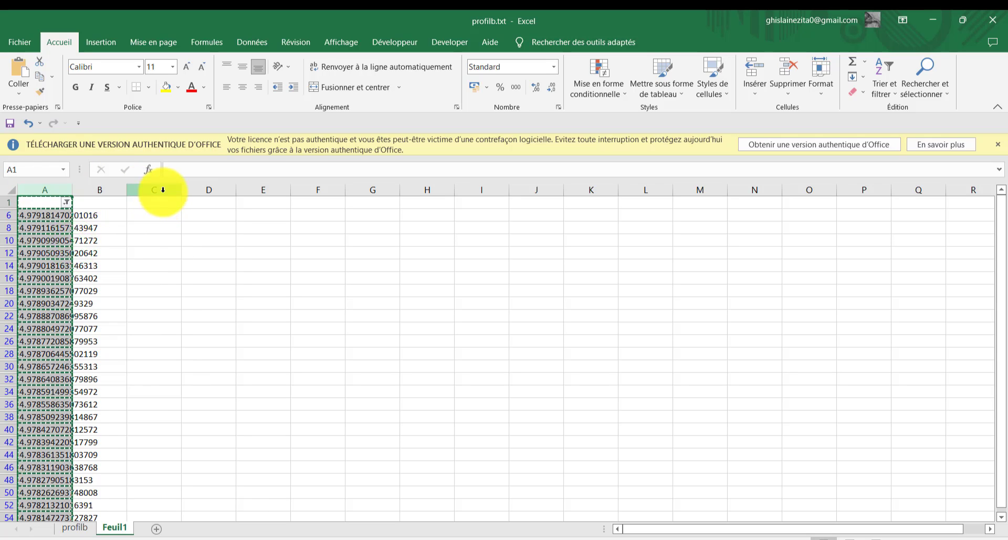
pyautogui.click(215, 188)
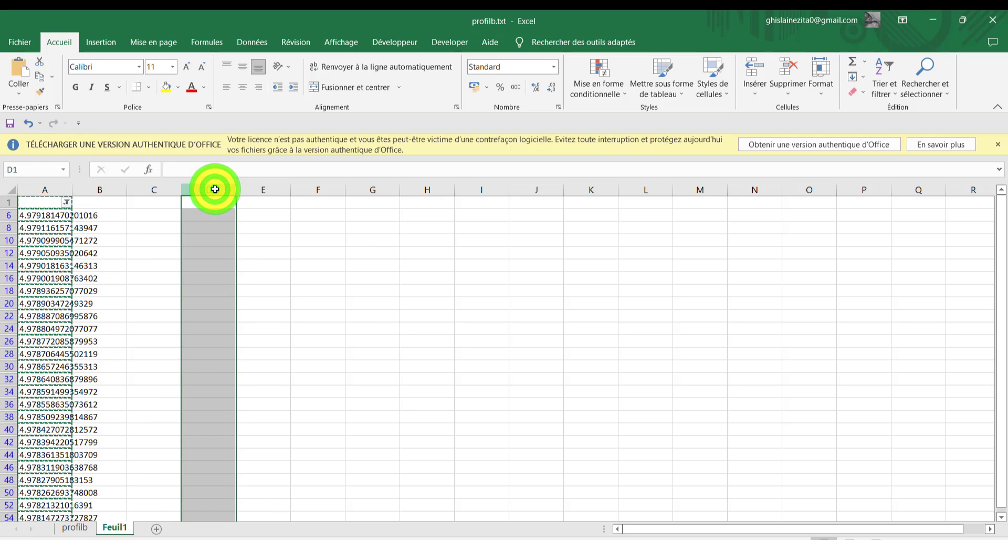
pyautogui.rightClick(215, 190)
pyautogui.click(261, 271)
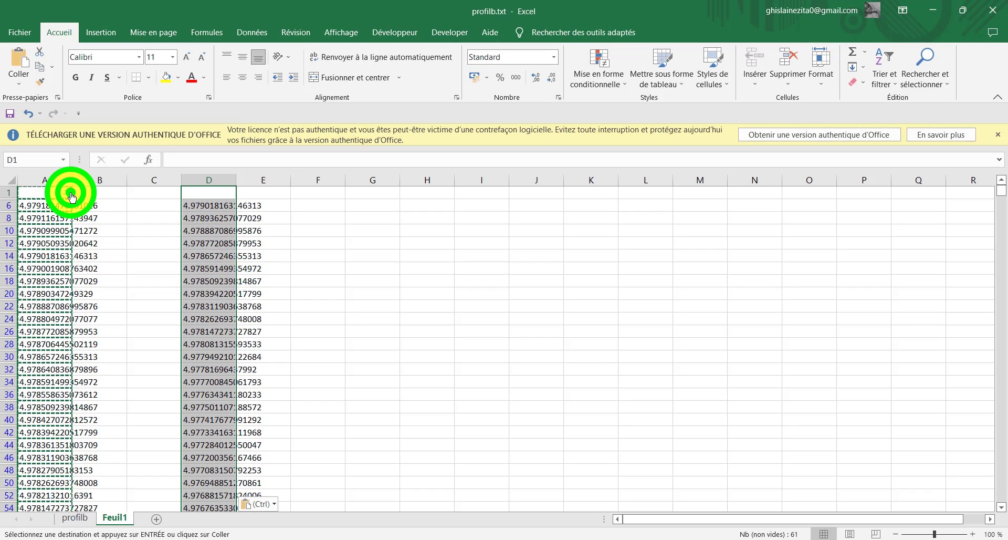
# - Clear the filtered values starting with 4 from column A, then remove the filter to show all rows
pyautogui.click(72, 194)
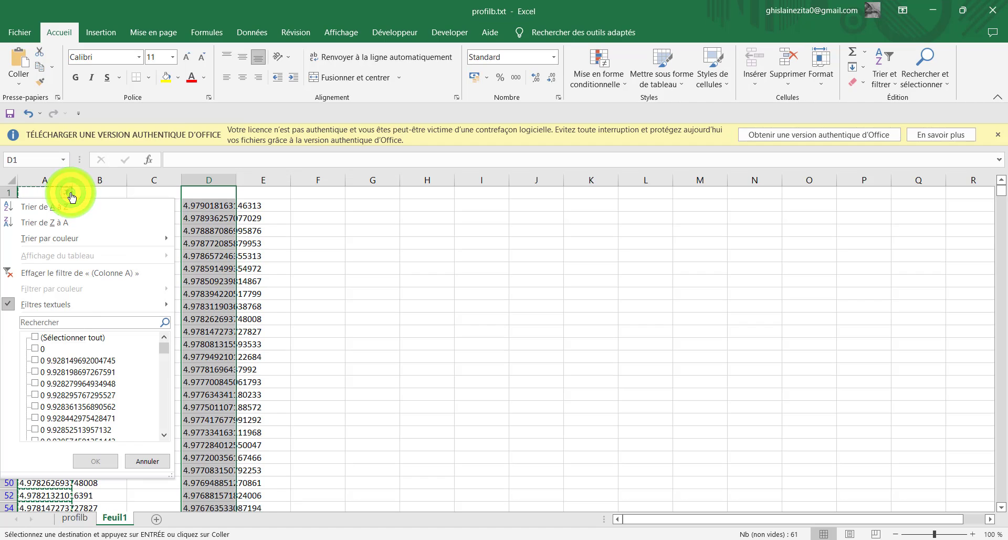
pyautogui.click(72, 195)
pyautogui.press('Escape')
pyautogui.click(47, 182)
pyautogui.hotkey('ctrl', 'c')
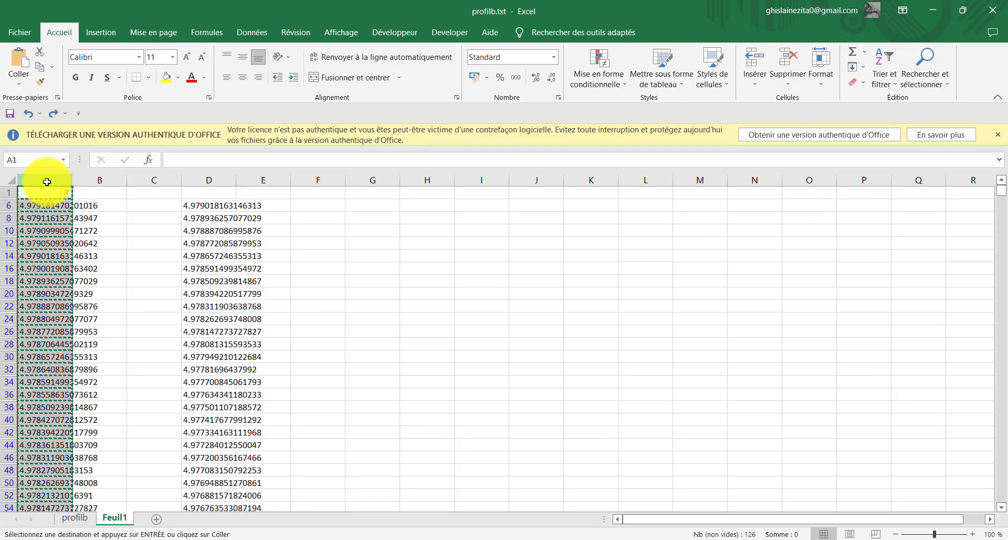
pyautogui.press('Delete')
pyautogui.hotkey('ctrl', 'shift', 'l')
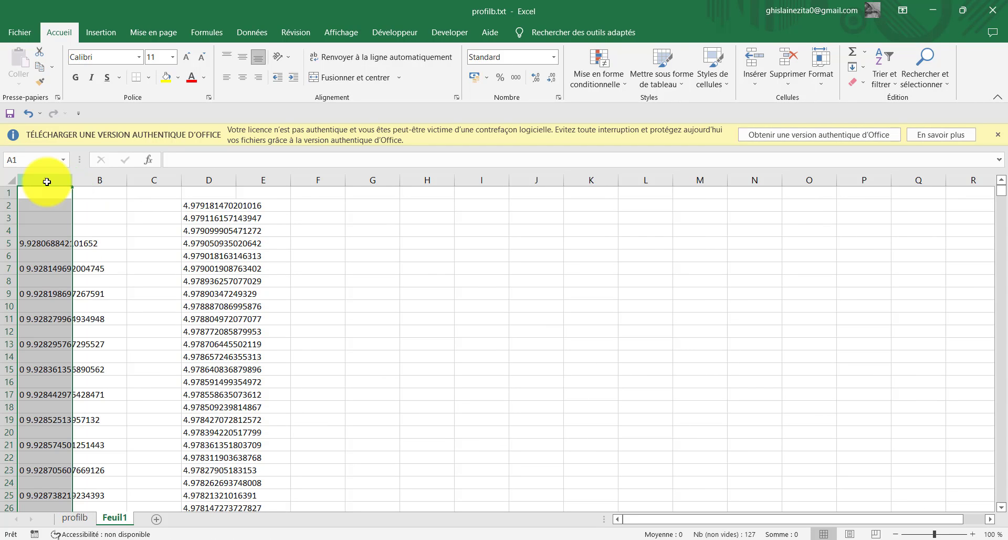
# - Replace every 0 in the Feuil1 sheet with nothing, then close the replace dialog
pyautogui.scroll(-1, 61, 307)
pyautogui.scroll(1, 61, 306)
pyautogui.click(55, 245)
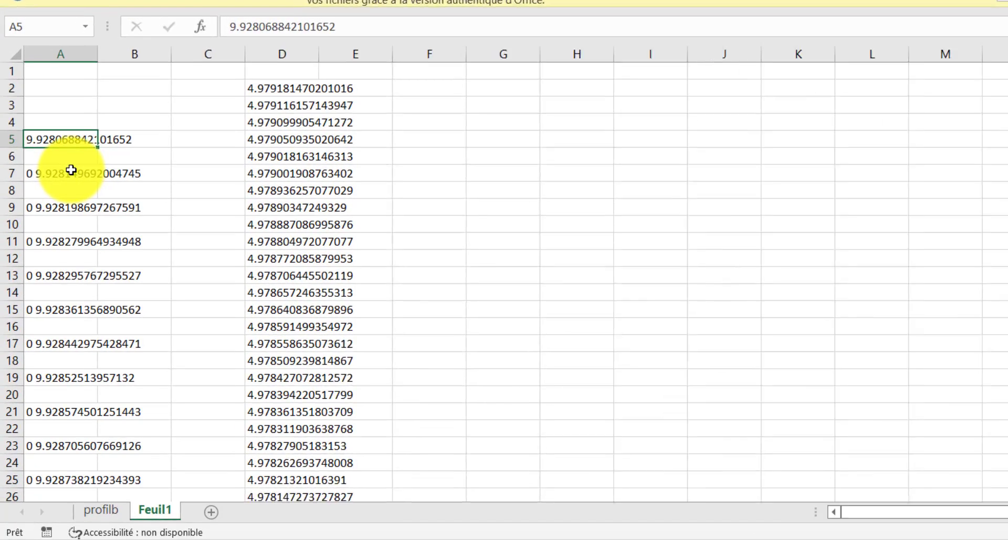
pyautogui.hotkey('ctrl', 'h')
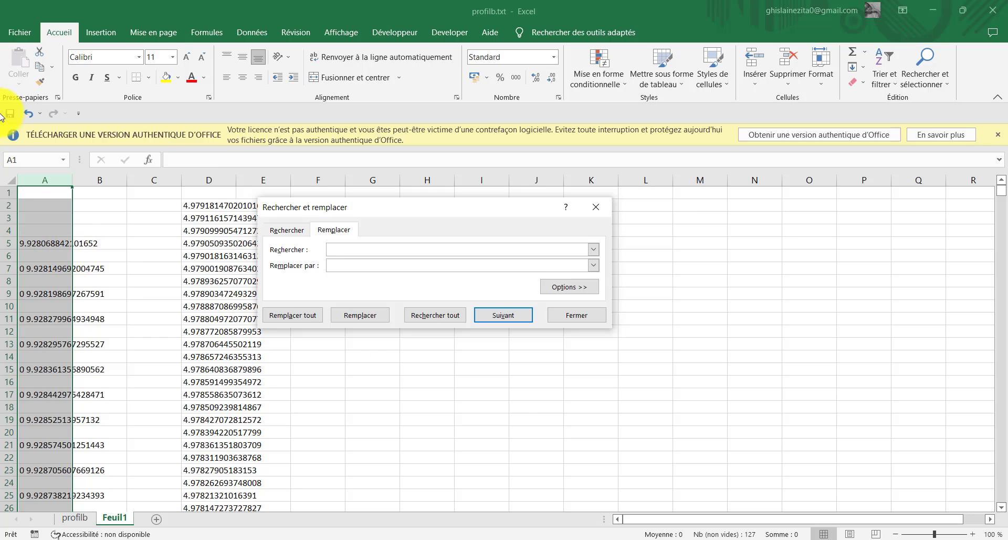
pyautogui.write('0')
pyautogui.click(407, 248)
pyautogui.click(519, 315)
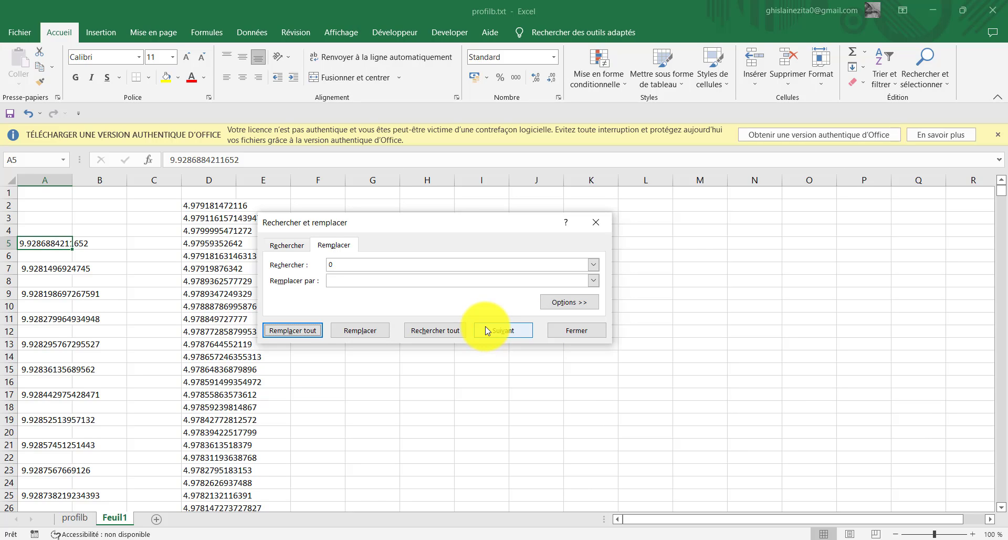
pyautogui.press('Escape')
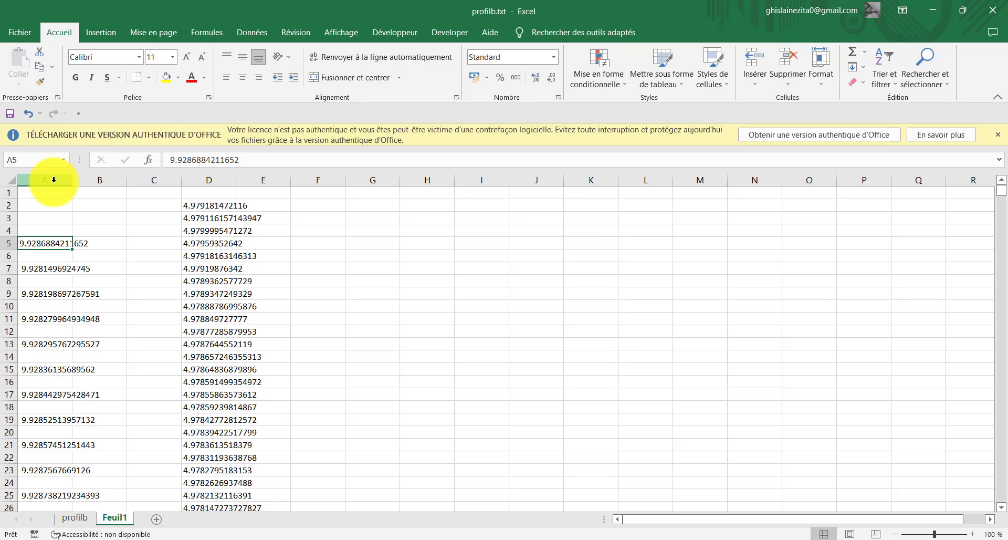
# - Filter column A with a custom text filter that keeps only the values matching "commence par" 9
pyautogui.click(45, 180)
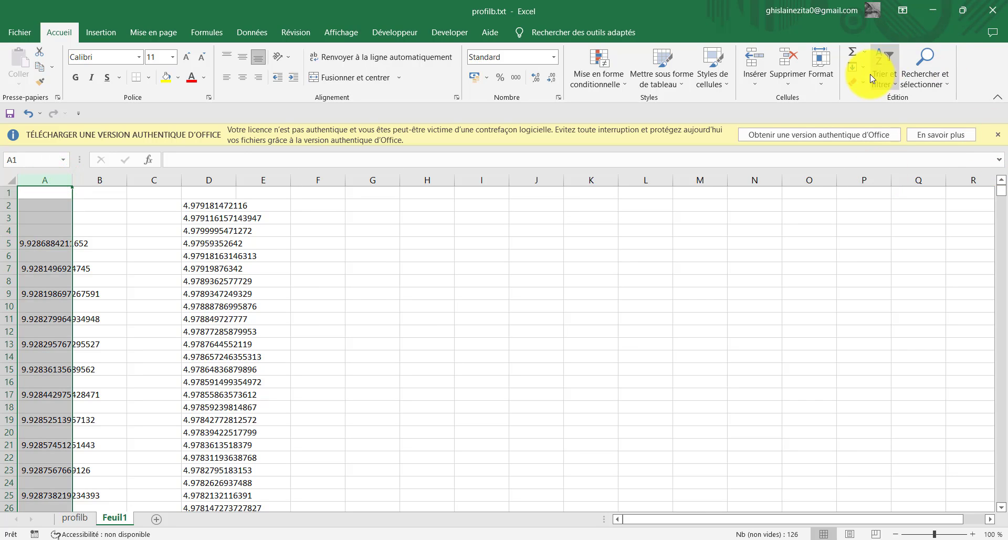
pyautogui.click(898, 86)
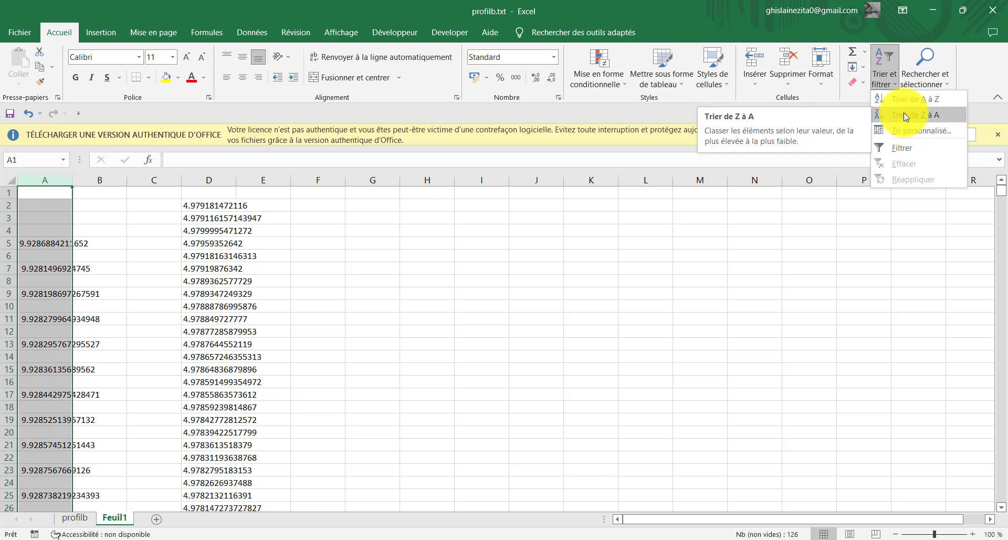
pyautogui.click(894, 146)
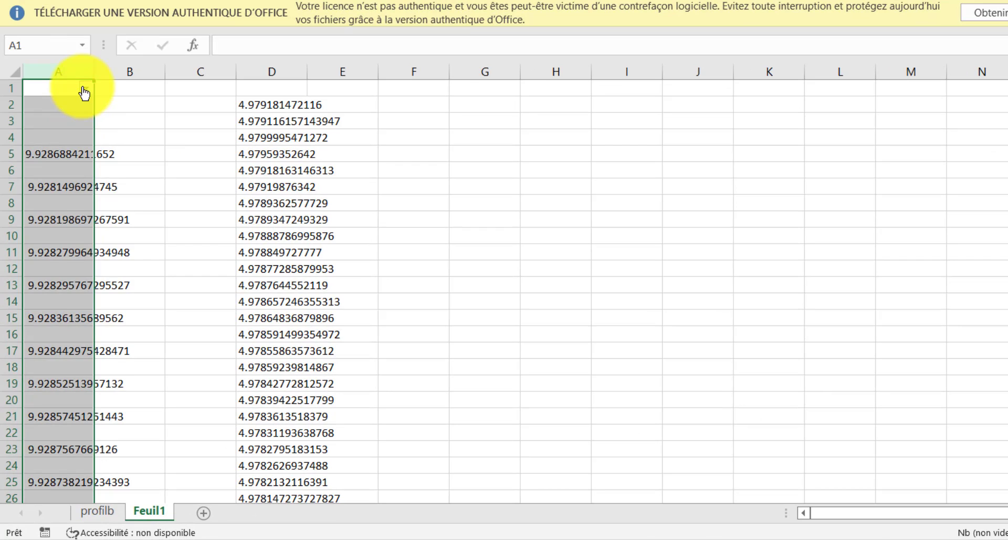
pyautogui.click(84, 91)
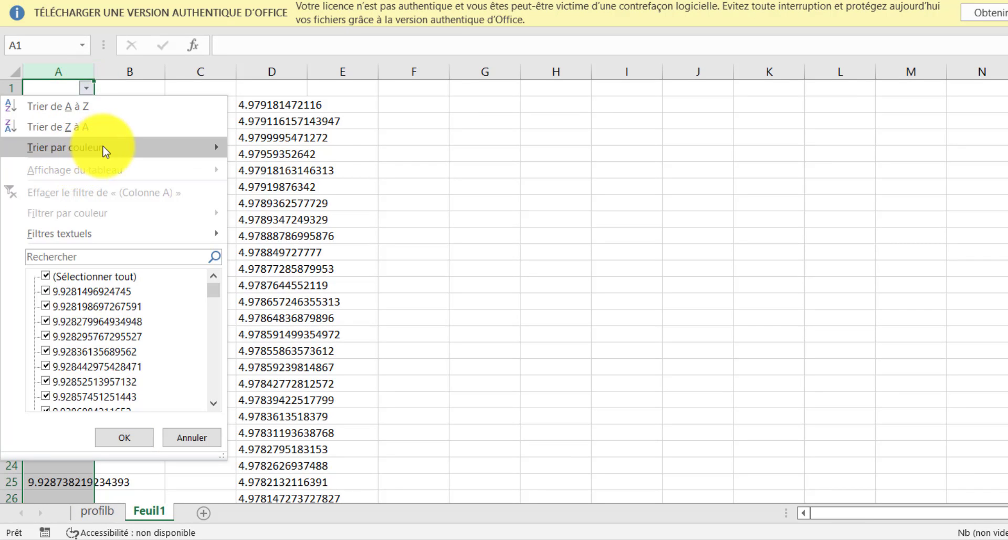
pyautogui.moveTo(213, 237)
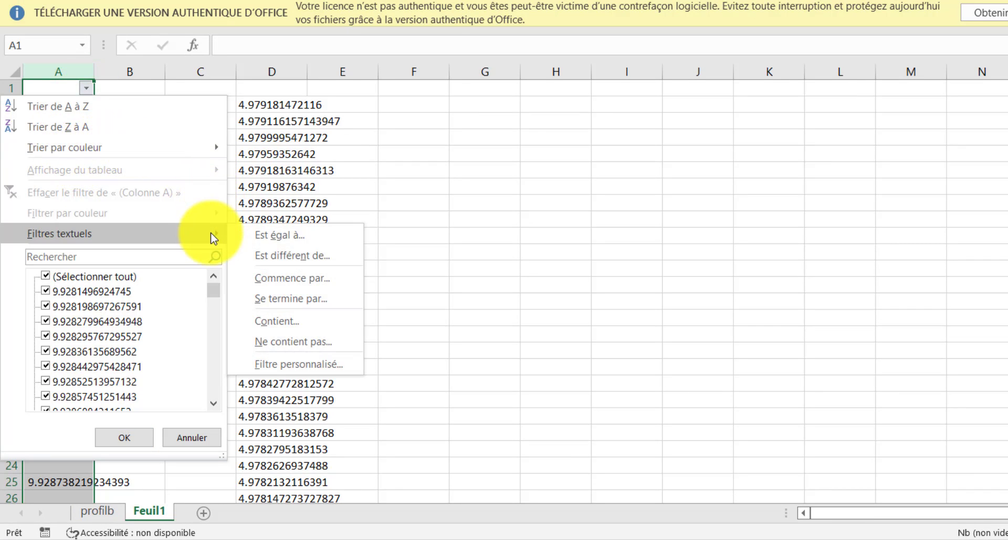
pyautogui.click(304, 287)
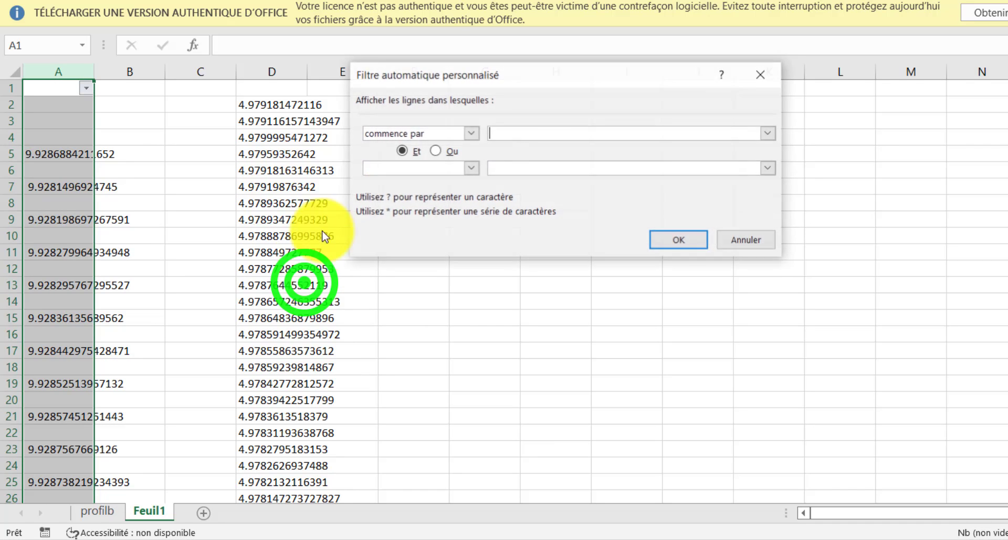
pyautogui.write('9')
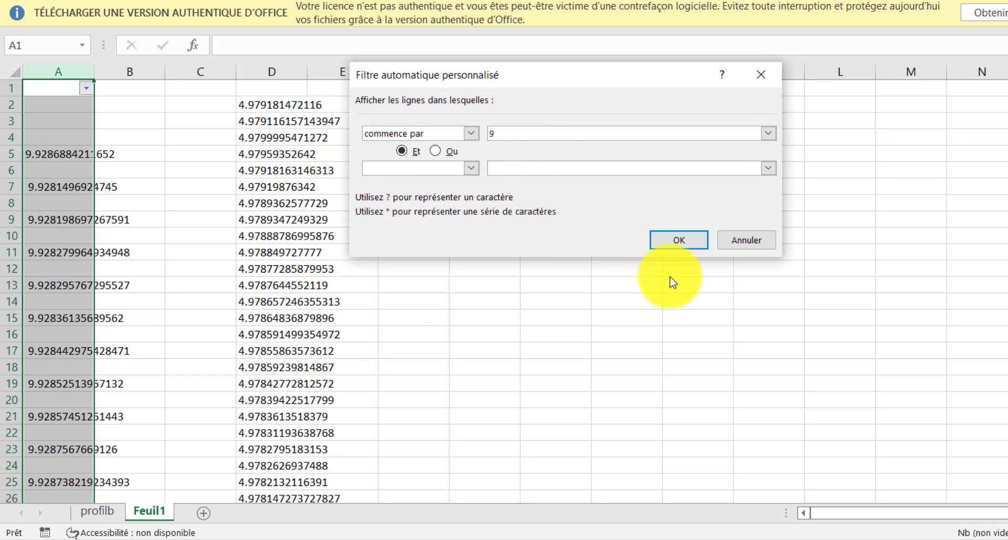
pyautogui.click(679, 240)
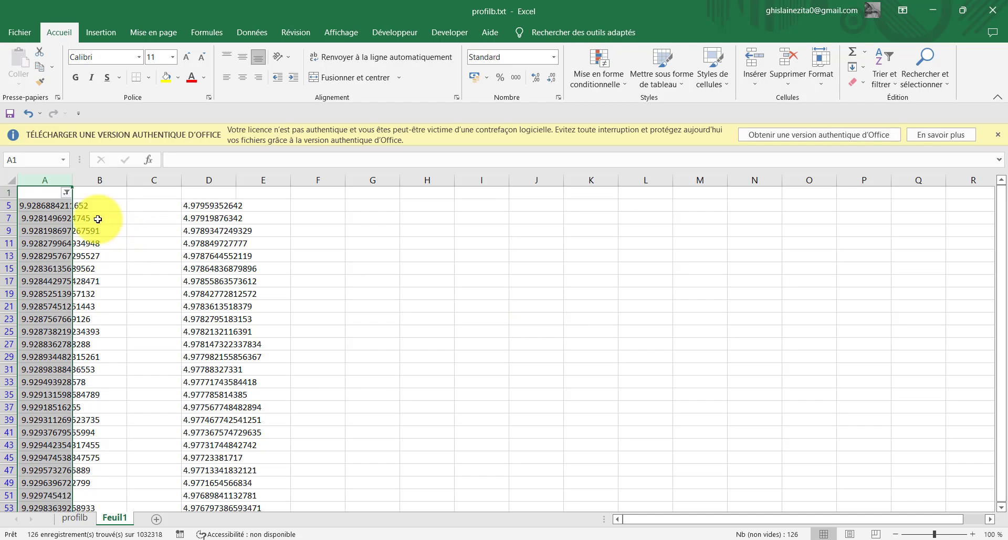
# - Copy the filtered column A and paste it as values into column E
pyautogui.rightClick(47, 184)
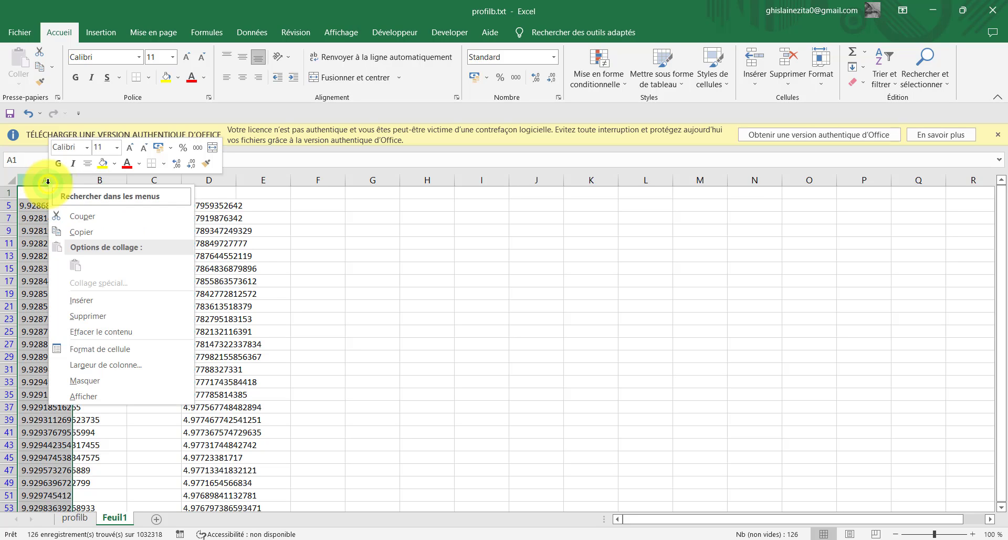
pyautogui.click(94, 232)
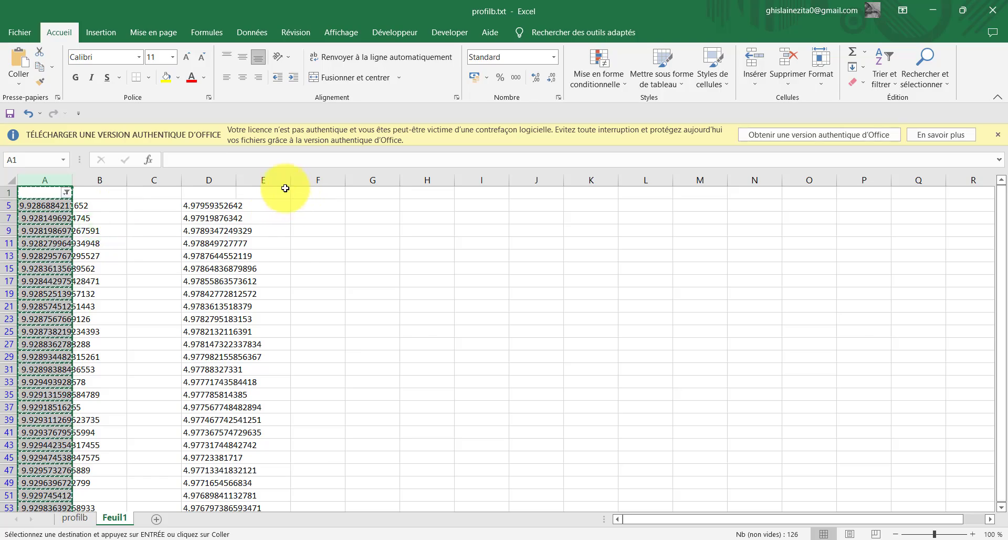
pyautogui.click(273, 180)
pyautogui.rightClick(274, 180)
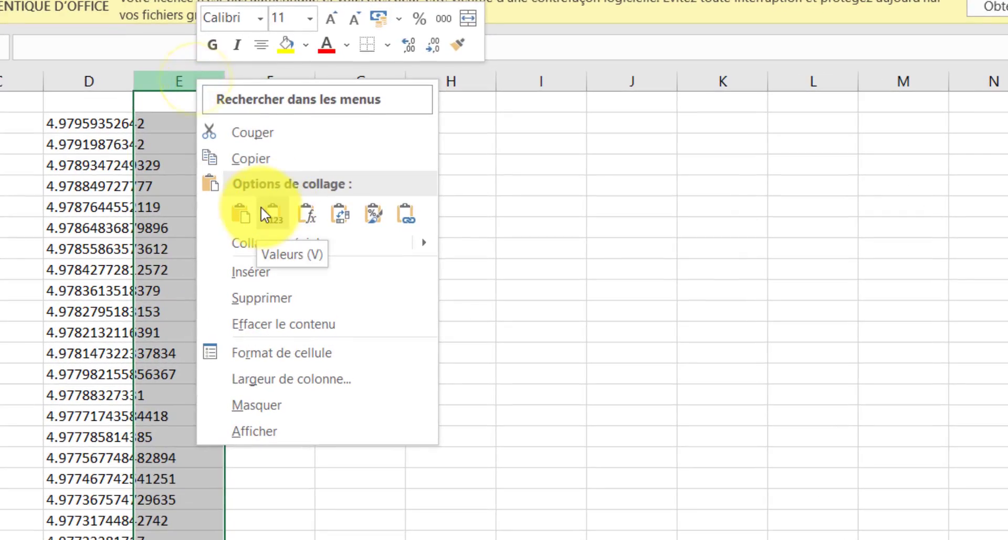
pyautogui.click(279, 218)
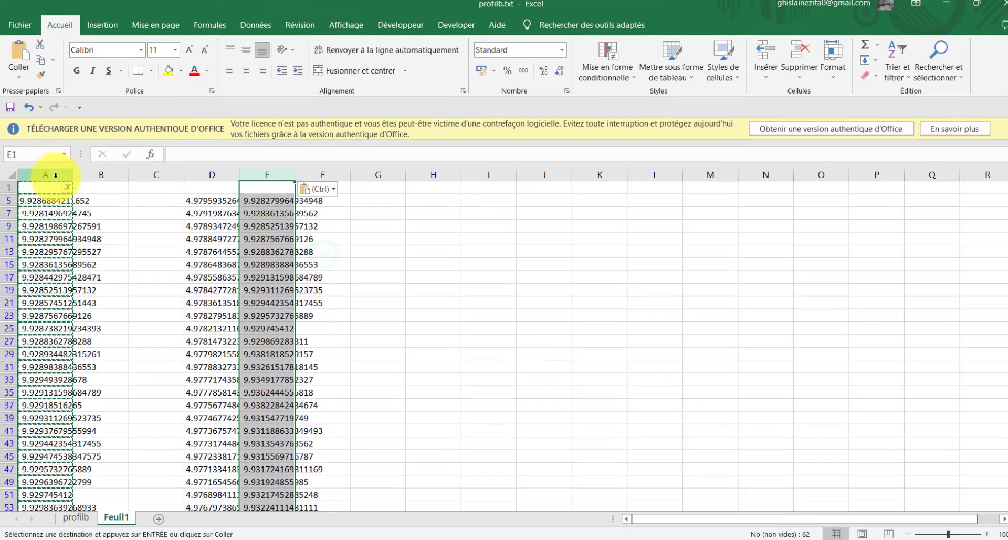
# - Clear column A and its filter, then widen column D to fit its coordinates
pyautogui.click(55, 175)
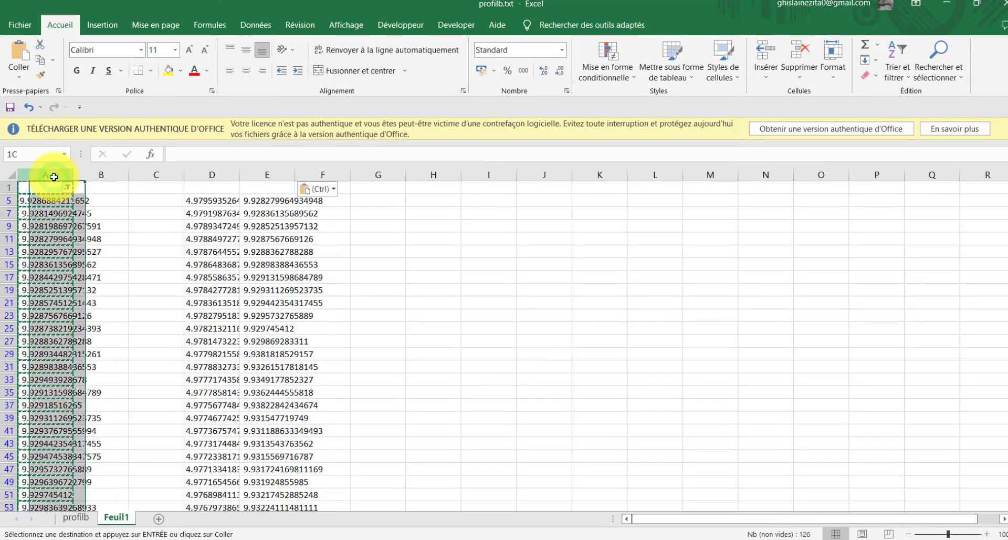
pyautogui.press('Delete')
pyautogui.moveTo(186, 179); pyautogui.dragTo(227, 177)
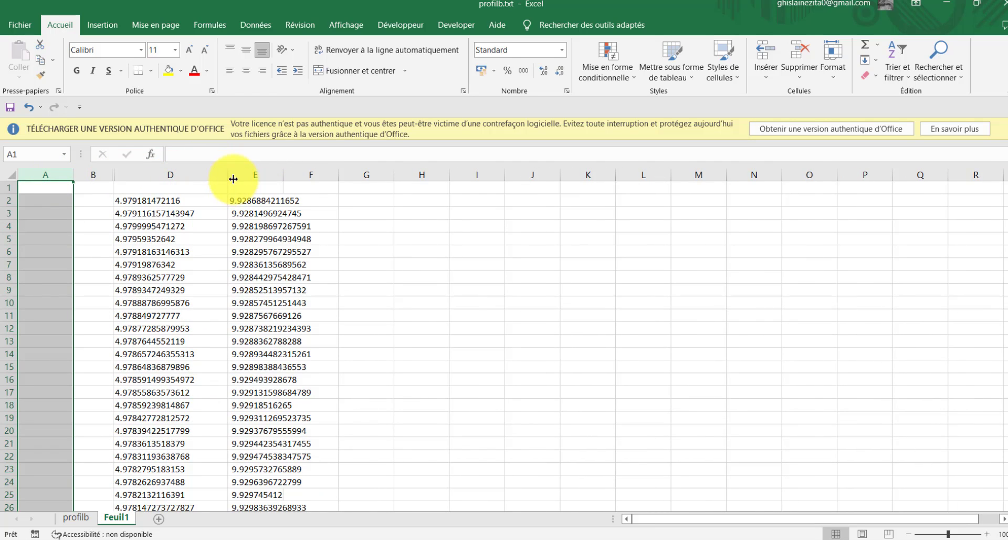
# - Enter the column headers lat in cell D1 and lon in cell E1
pyautogui.click(148, 185)
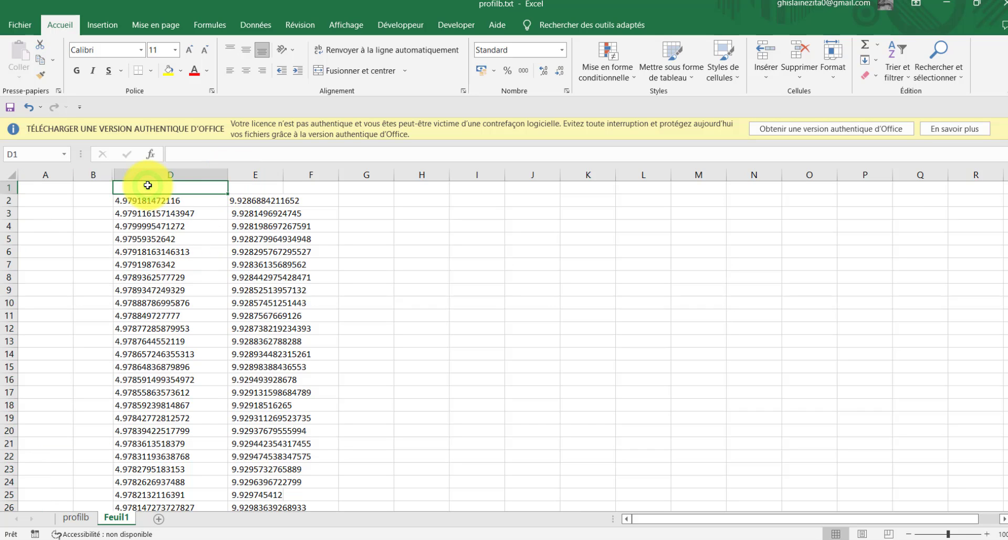
pyautogui.write('l')
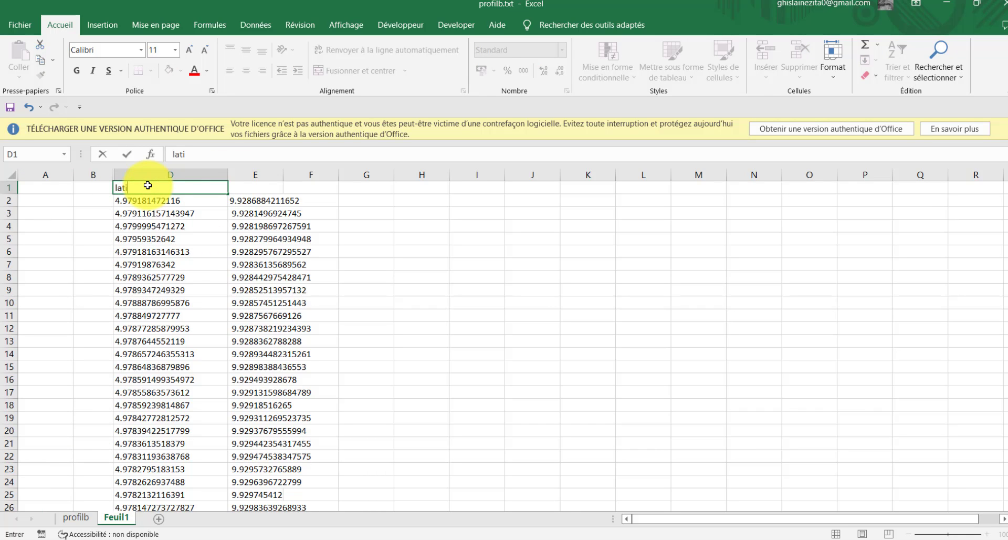
pyautogui.write('ati')
pyautogui.press('BackSpace')
pyautogui.press('Tab')
pyautogui.write('lo')
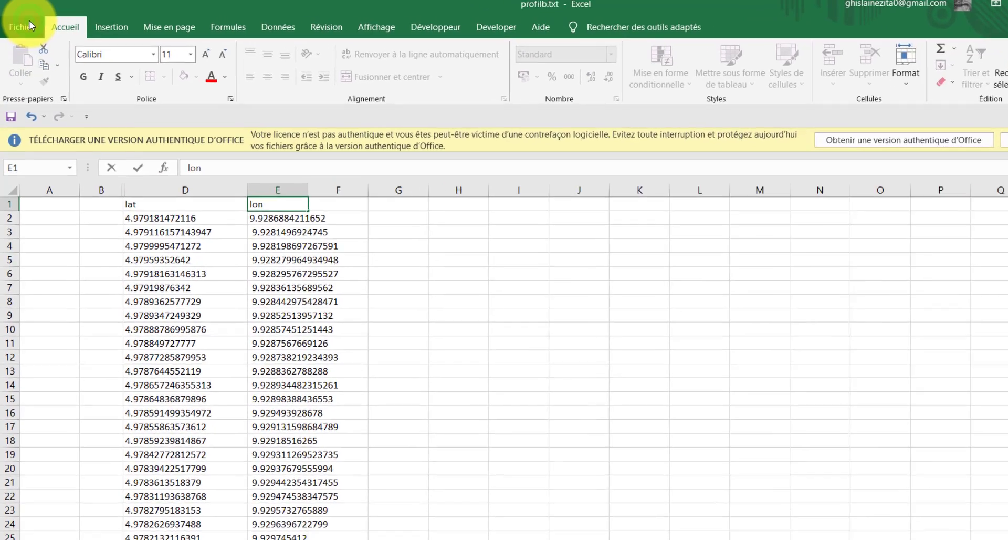
# - Save a copy of the workbook in the google earth folder as position, with the file type Classeur Excel (*.xlsx)
pyautogui.click(20, 25)
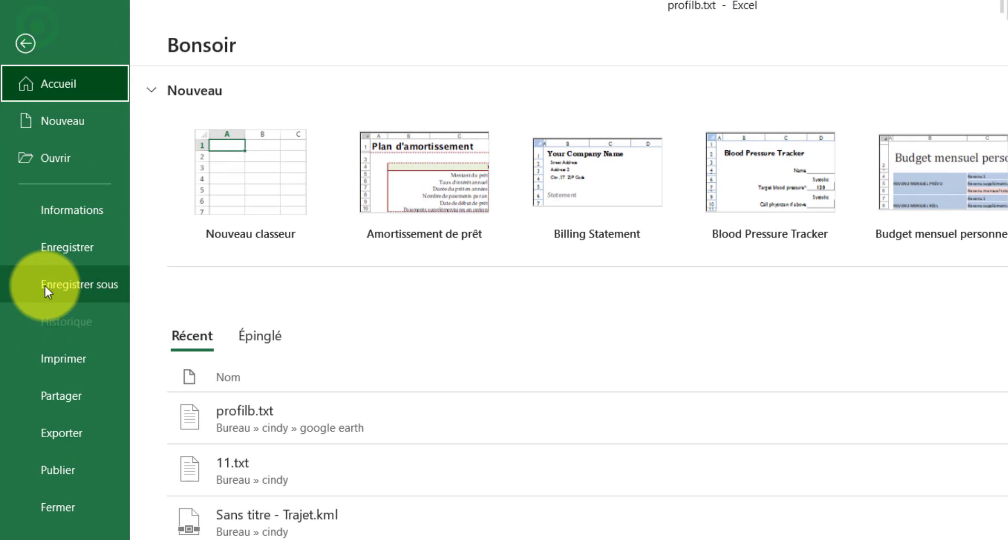
pyautogui.click(45, 286)
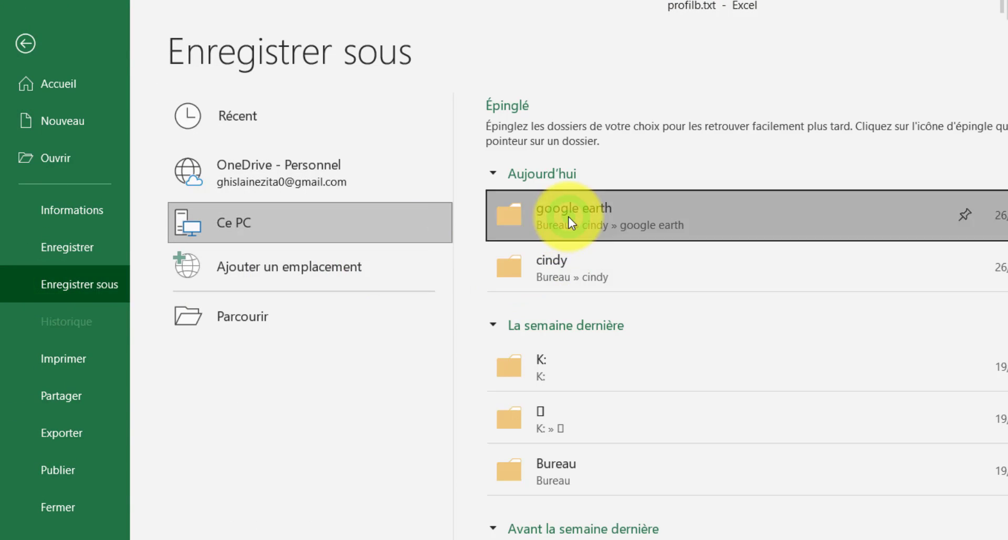
pyautogui.click(569, 216)
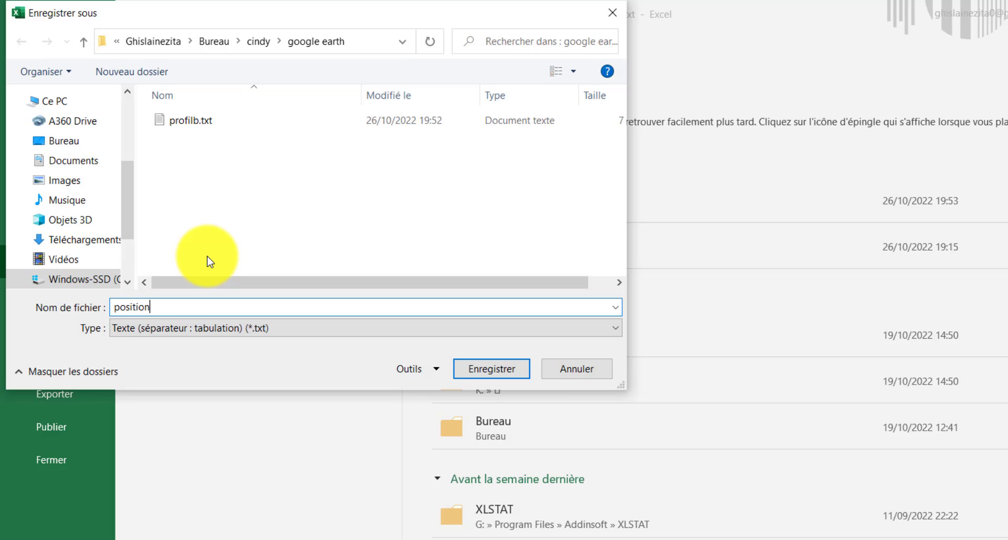
pyautogui.click(195, 331)
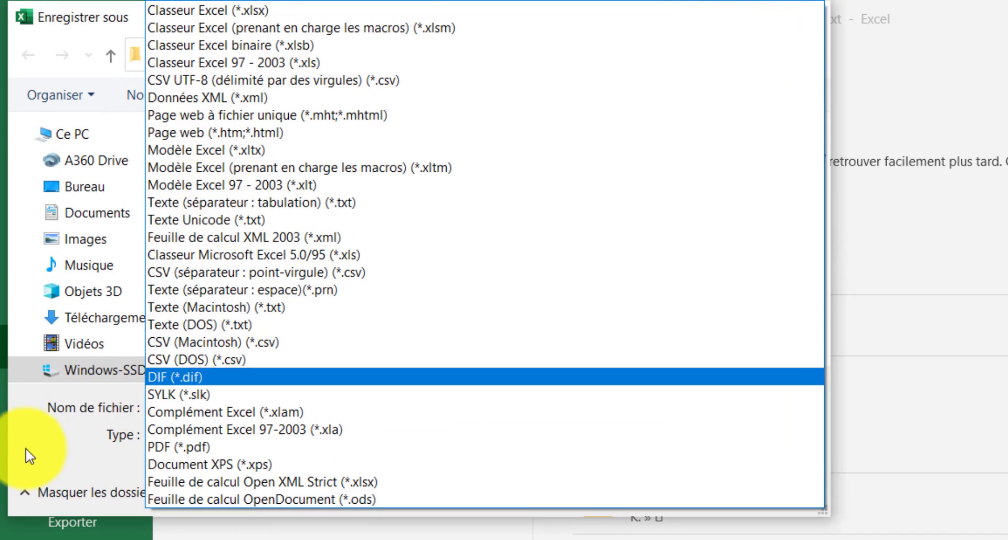
pyautogui.click(27, 459)
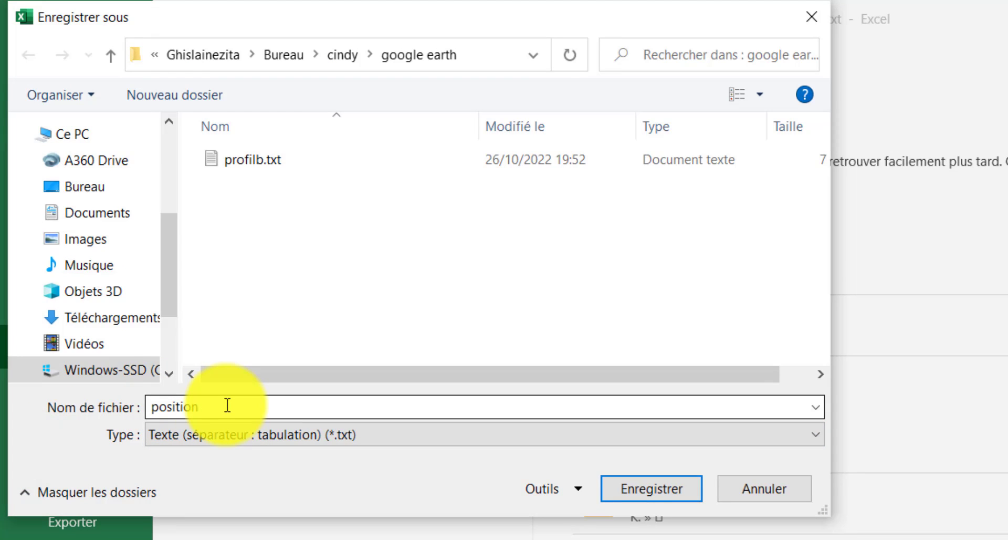
pyautogui.click(259, 436)
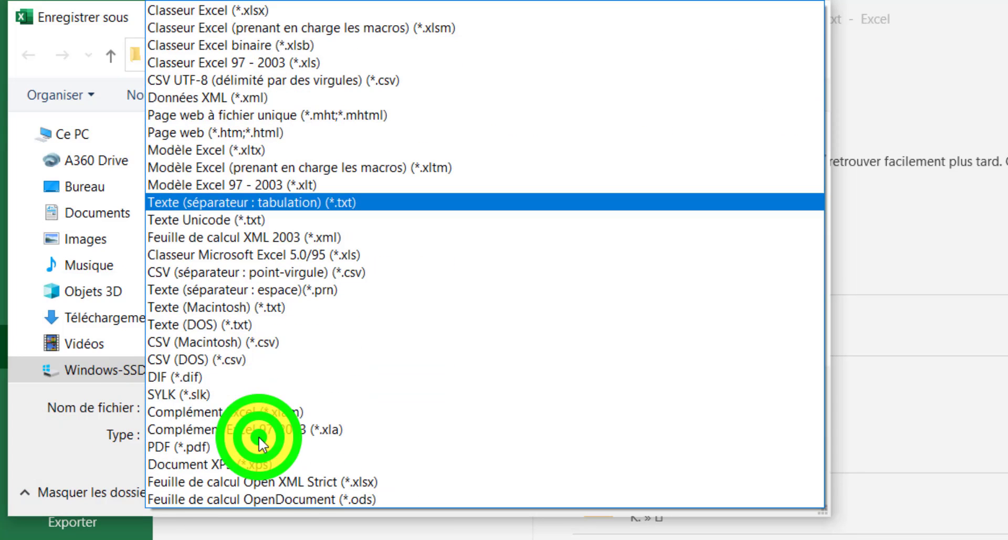
pyautogui.click(239, 7)
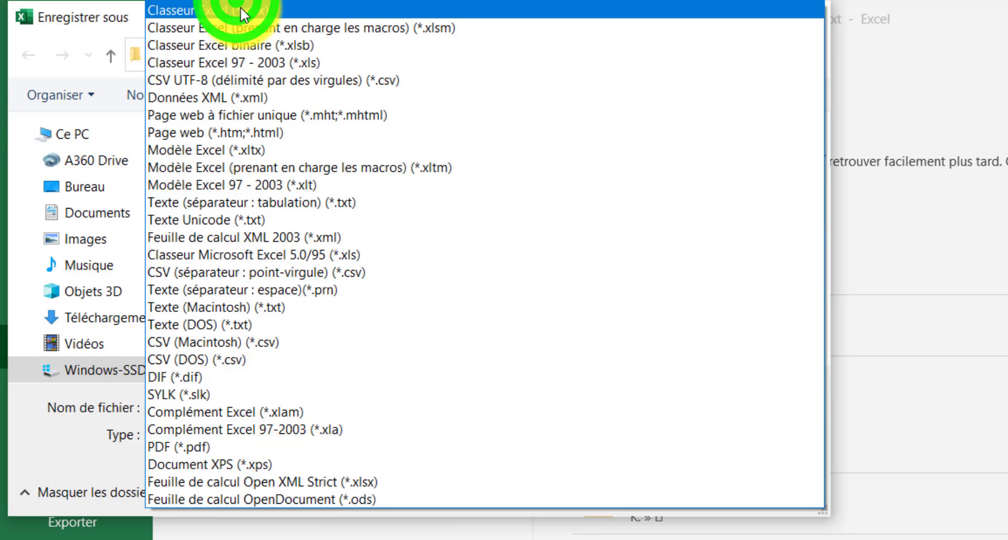